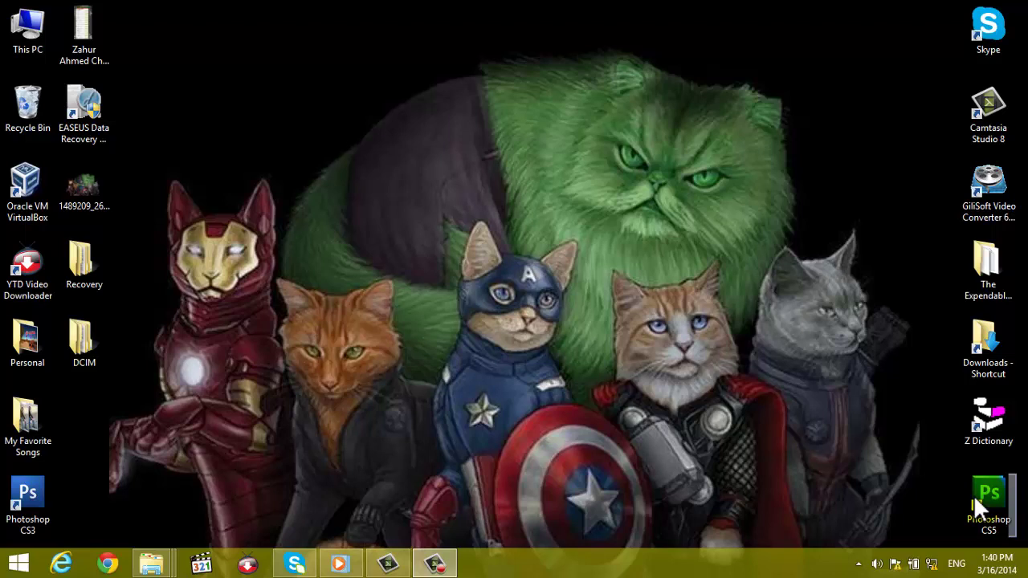
pyautogui.rightClick(811, 308)
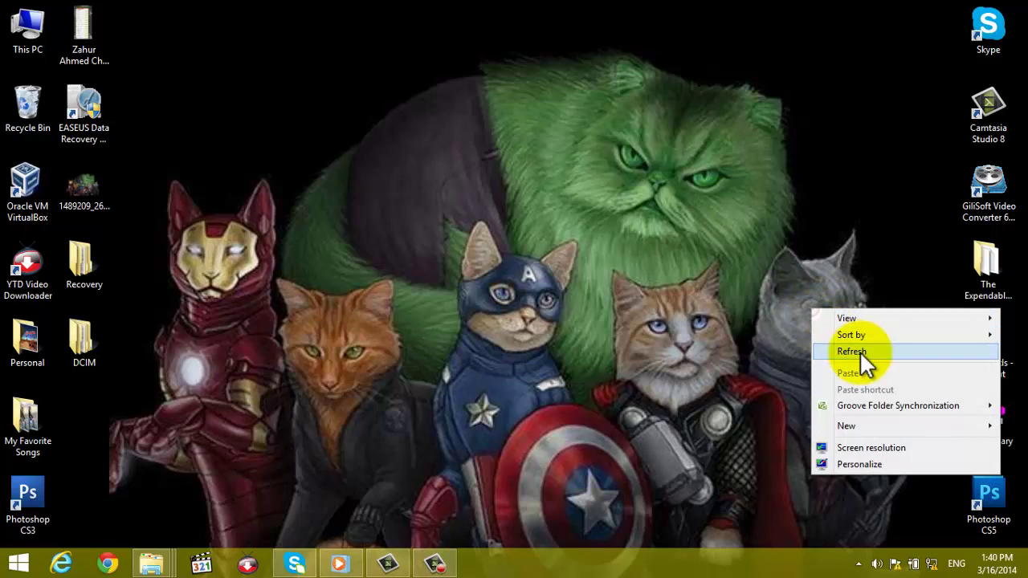
pyautogui.click(861, 356)
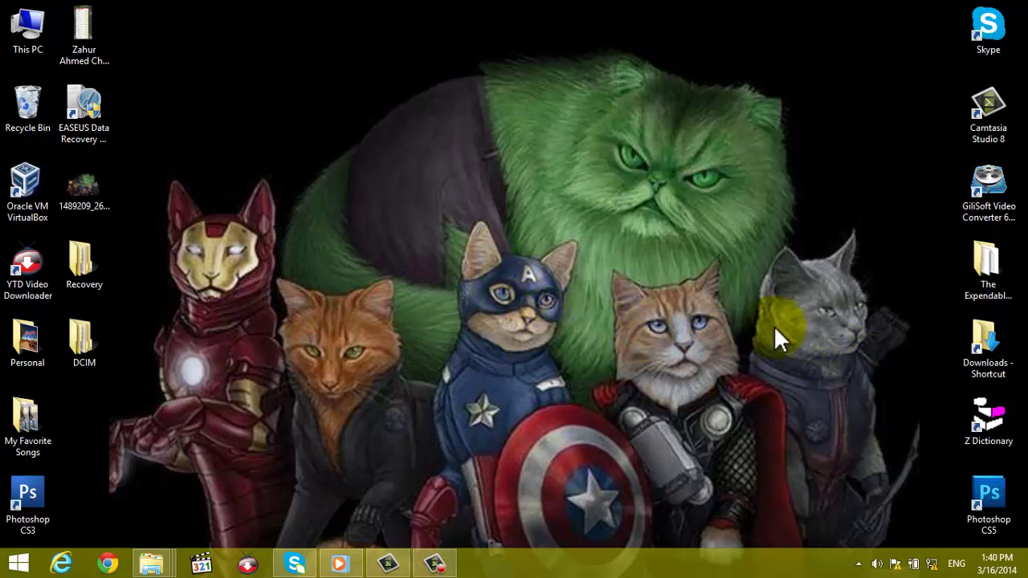
pyautogui.rightClick(773, 253)
pyautogui.click(811, 296)
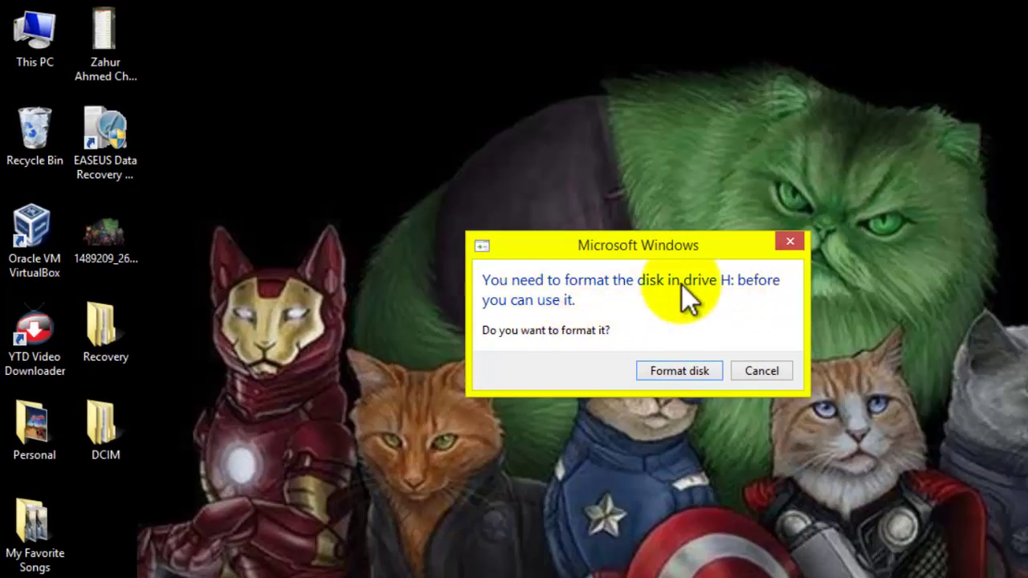
# Try to quick-format removable disk H: with the default FAT file system and 32 kilobytes allocation unit size, then close the format dialogs
pyautogui.moveTo(642, 245); pyautogui.dragTo(679, 242)
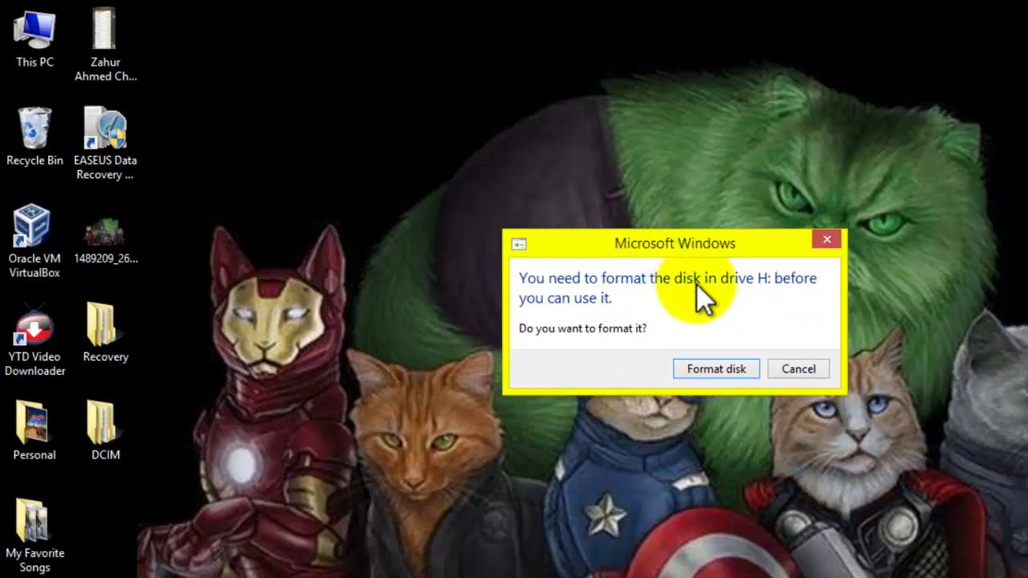
pyautogui.click(716, 368)
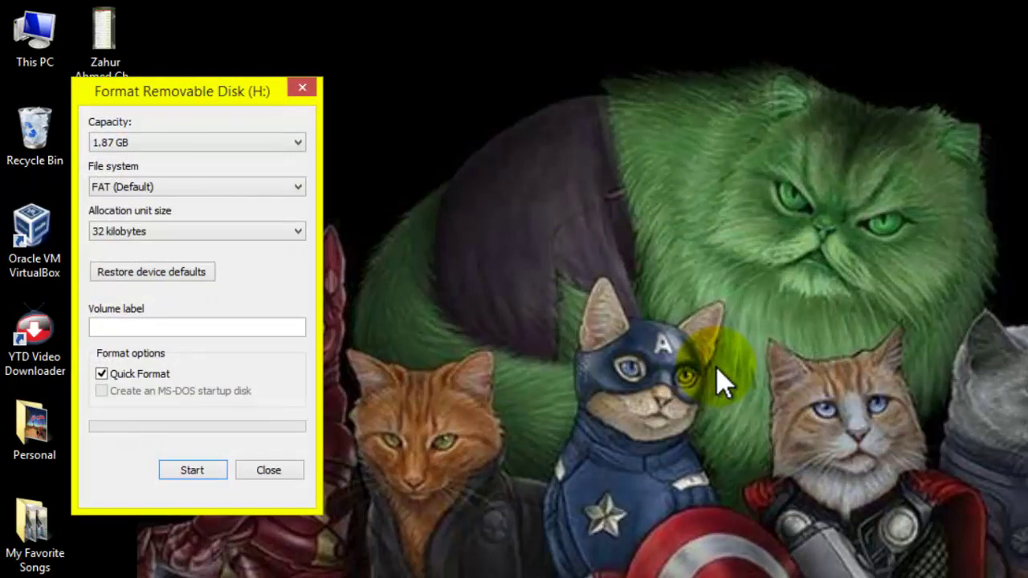
pyautogui.click(185, 473)
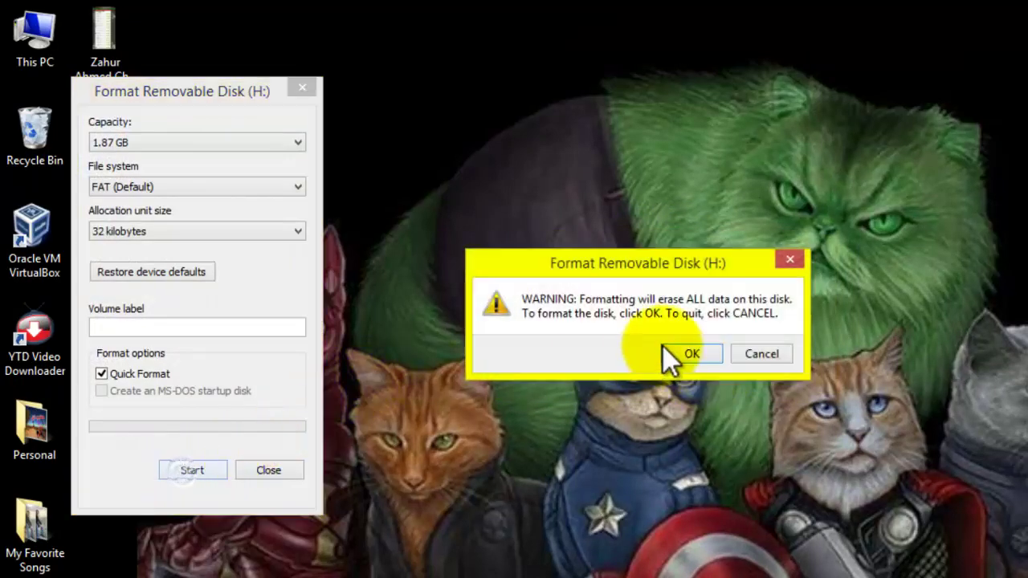
pyautogui.click(701, 359)
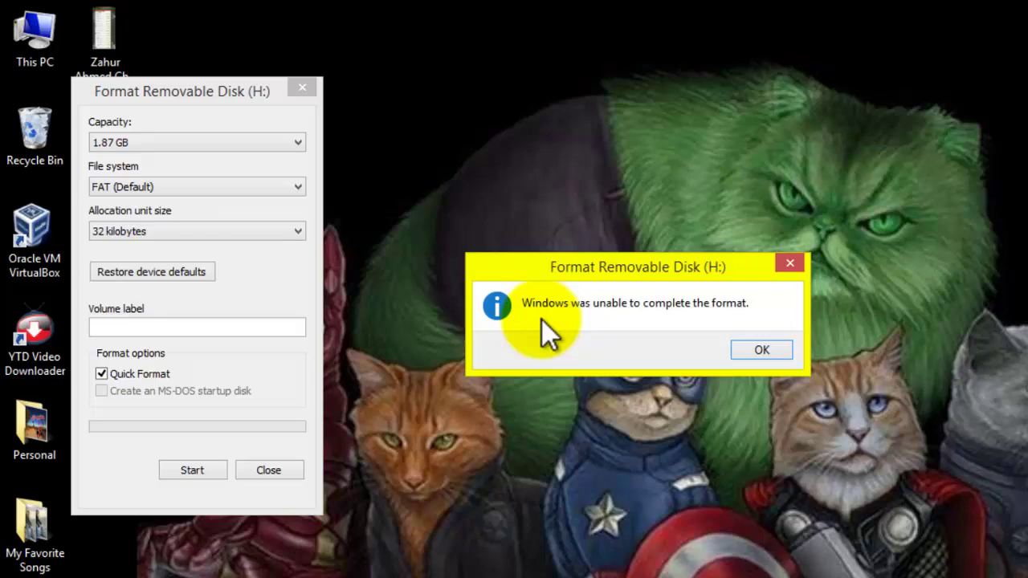
pyautogui.click(762, 350)
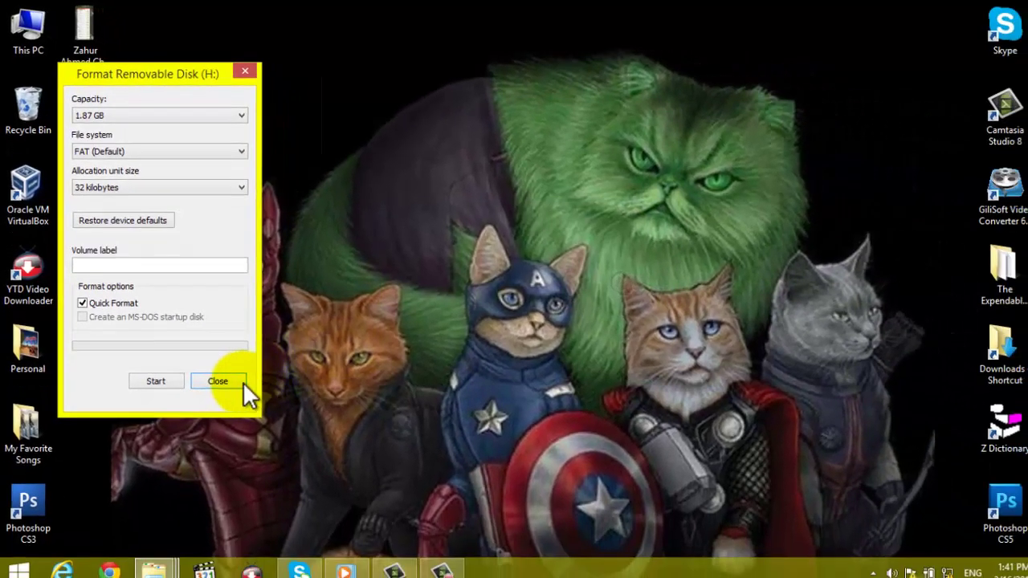
pyautogui.click(241, 381)
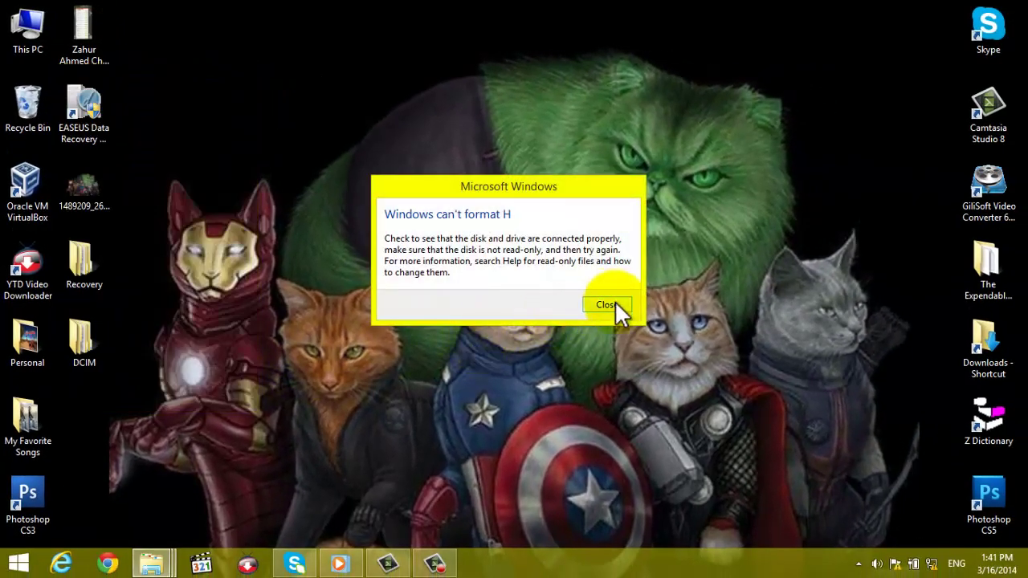
pyautogui.click(614, 303)
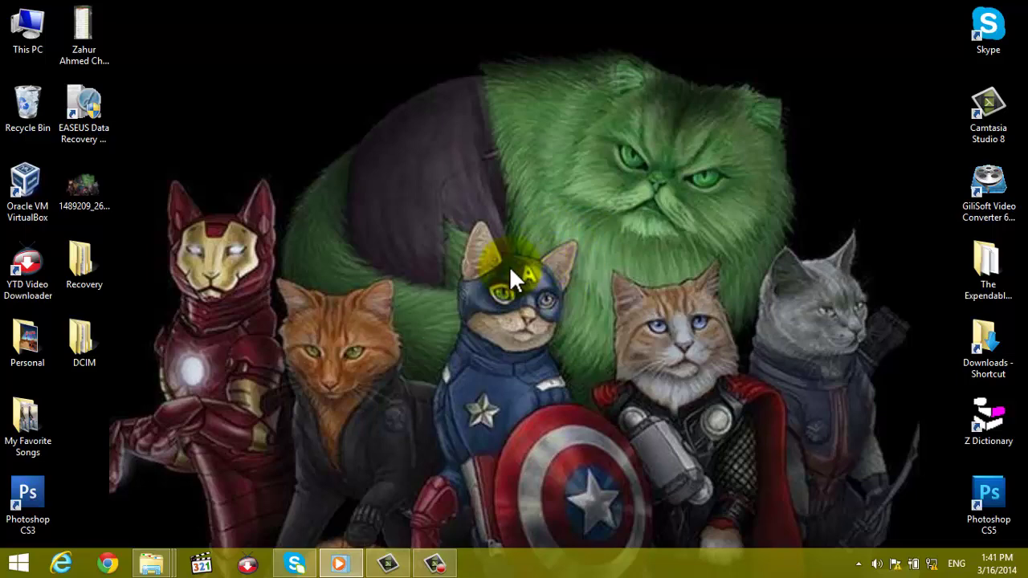
pyautogui.rightClick(518, 254)
pyautogui.click(552, 294)
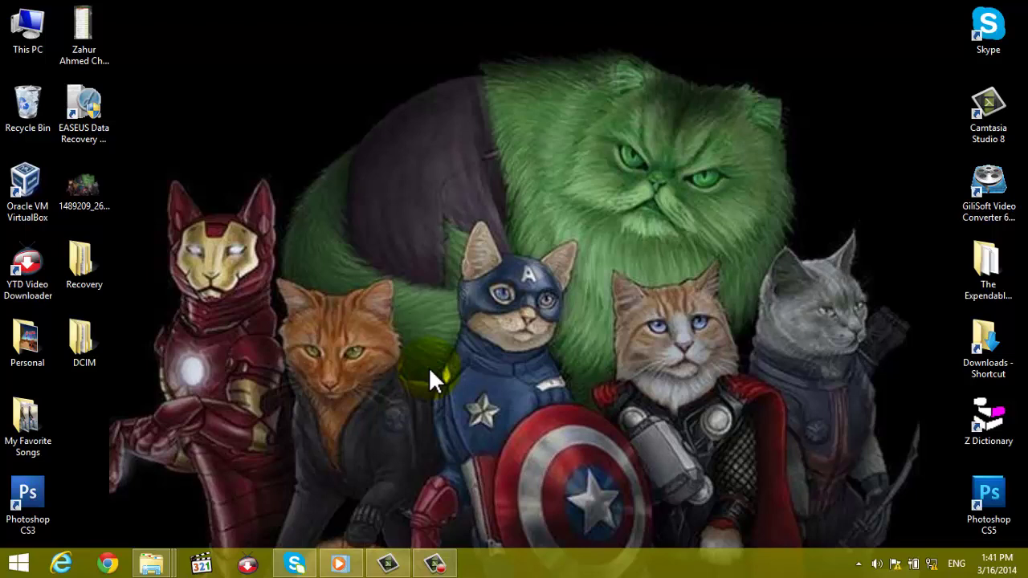
# Open a Command Prompt by running cmd, and start the diskpart utility from it
pyautogui.rightClick(16, 563)
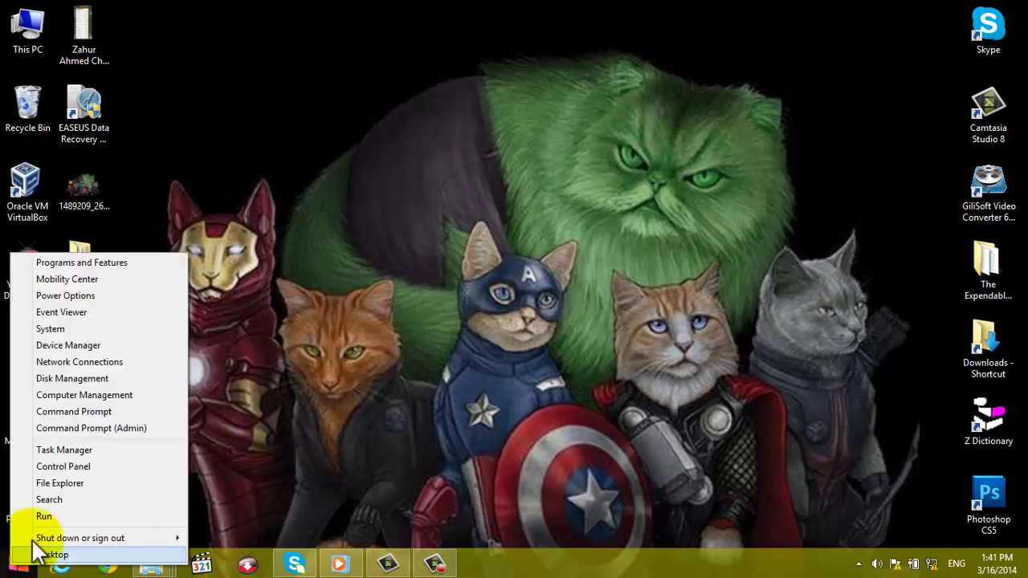
pyautogui.click(44, 516)
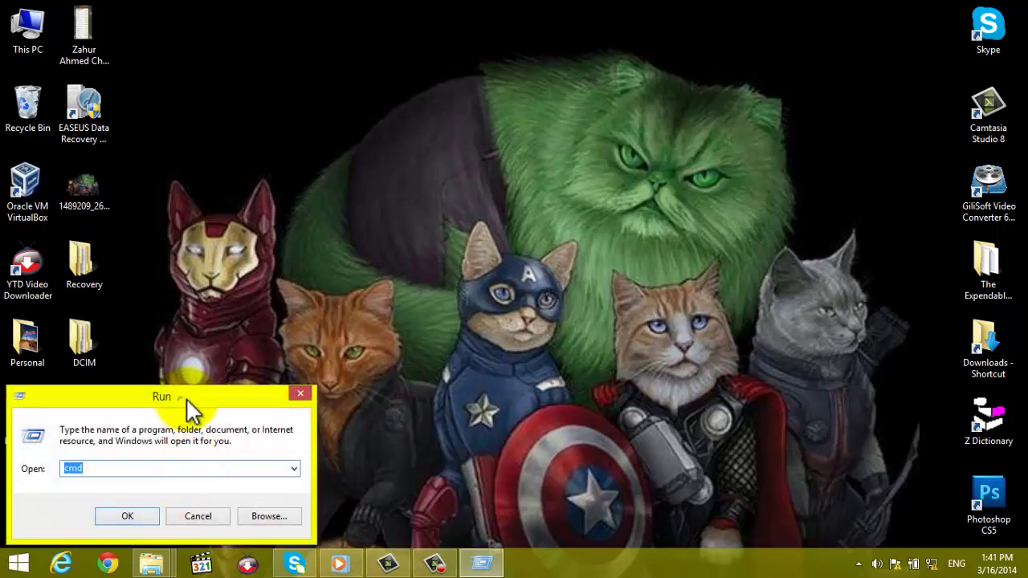
pyautogui.moveTo(187, 400); pyautogui.dragTo(396, 279)
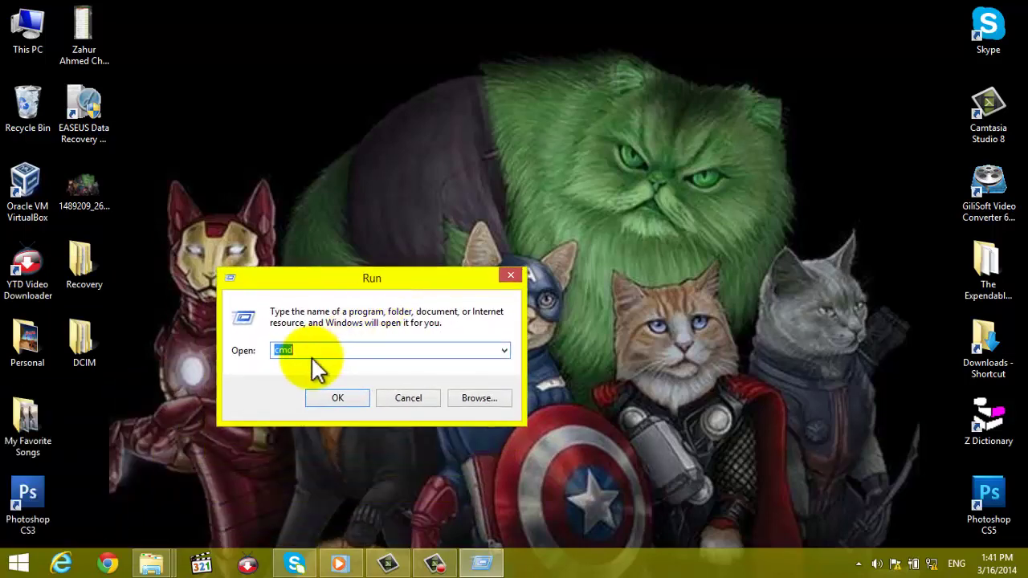
pyautogui.click(339, 400)
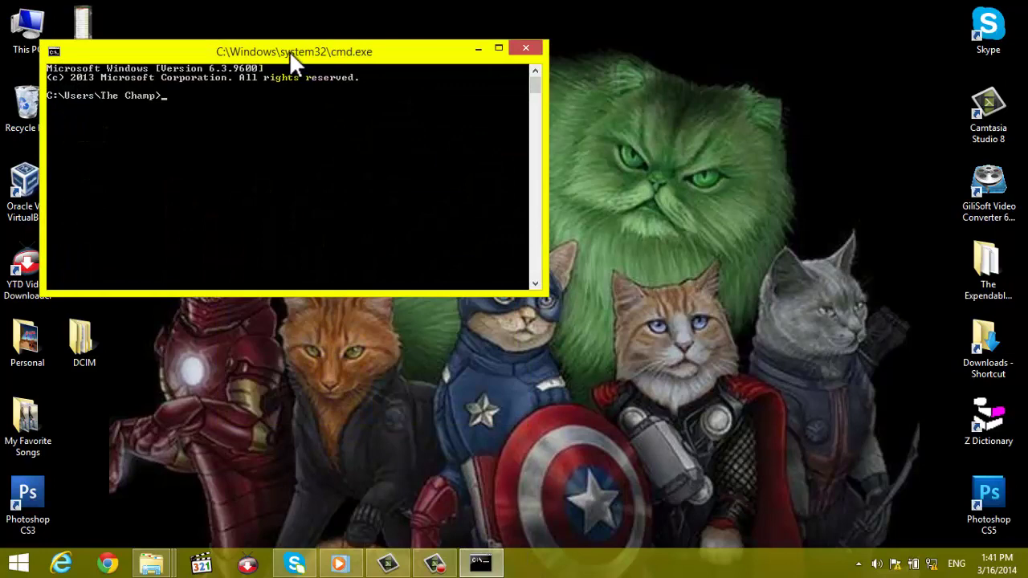
pyautogui.moveTo(284, 54); pyautogui.dragTo(455, 134)
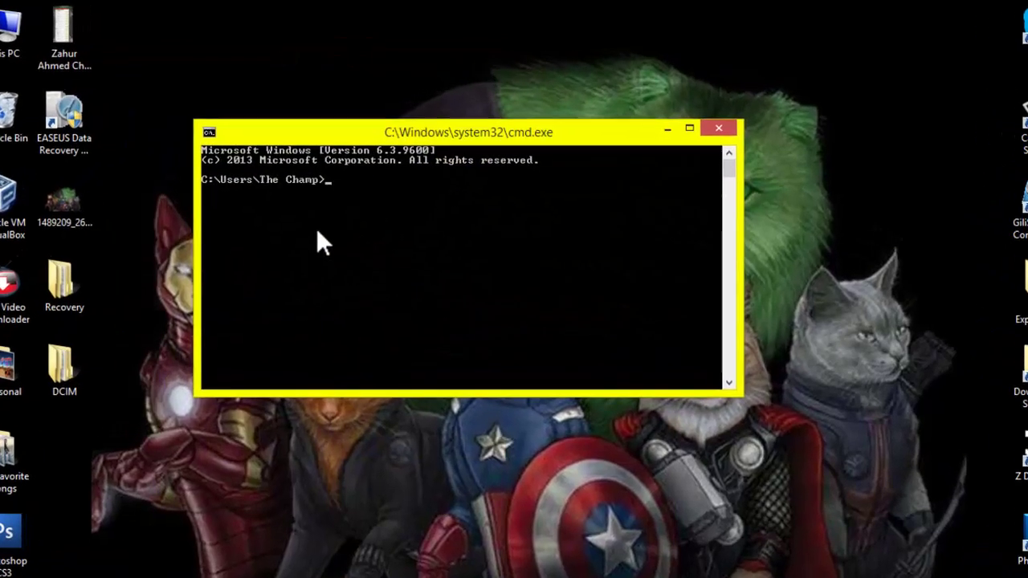
pyautogui.write('d')
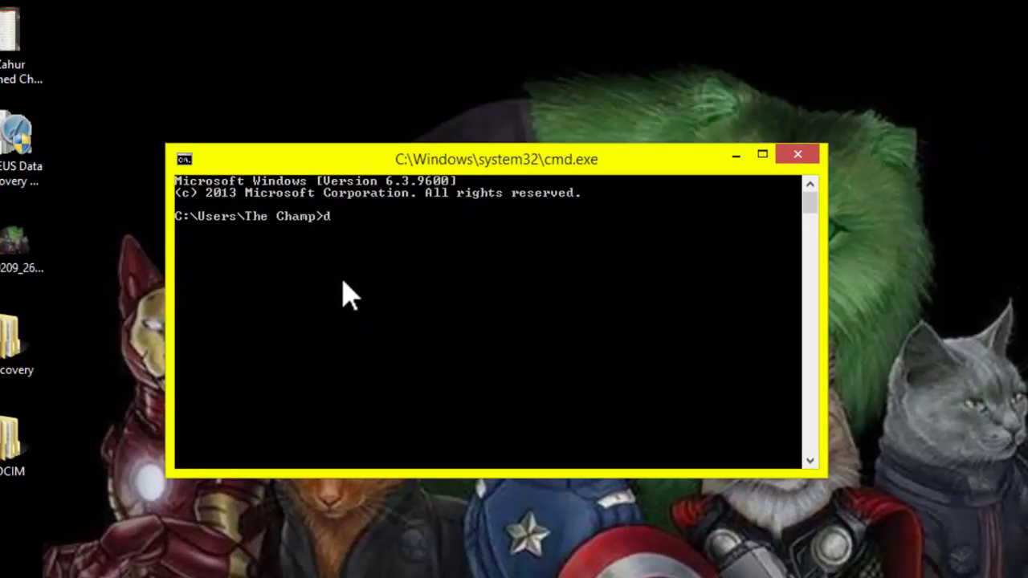
pyautogui.write('iskpart')
pyautogui.press('Return')
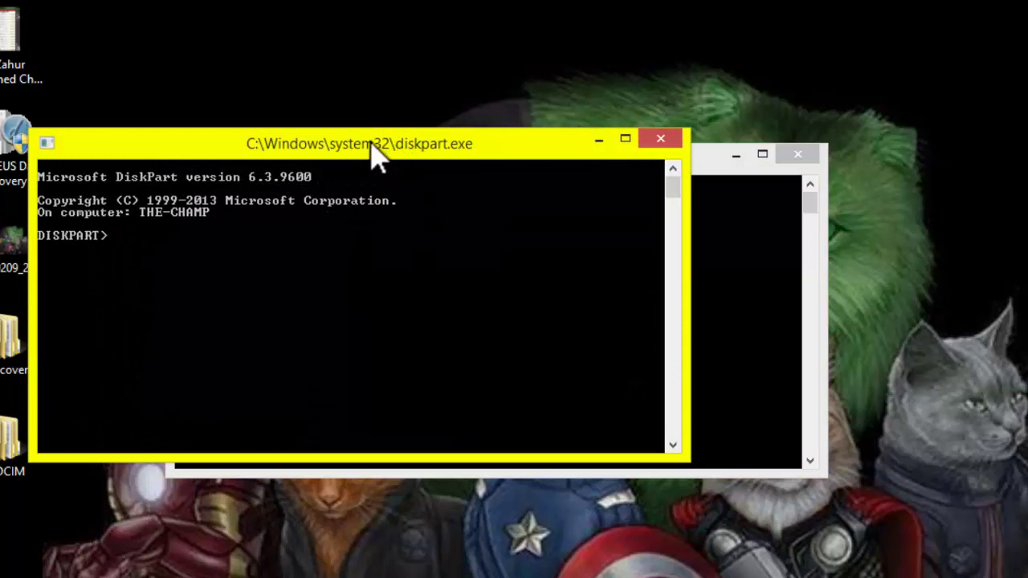
pyautogui.moveTo(379, 156); pyautogui.dragTo(525, 176)
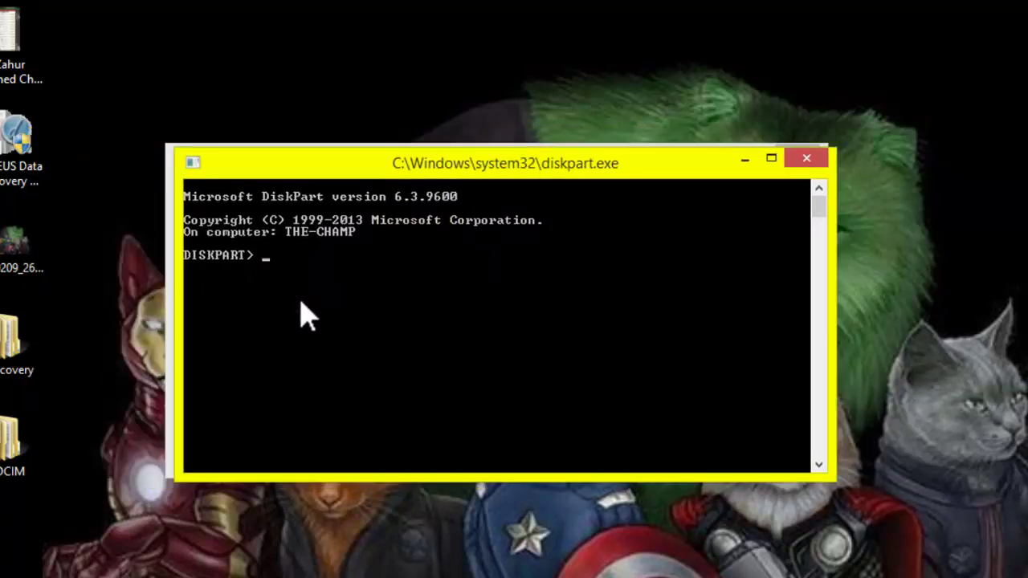
# List the disks in DiskPart with the list disk command to identify the removable disk
pyautogui.write('list disk')
pyautogui.press('Return')
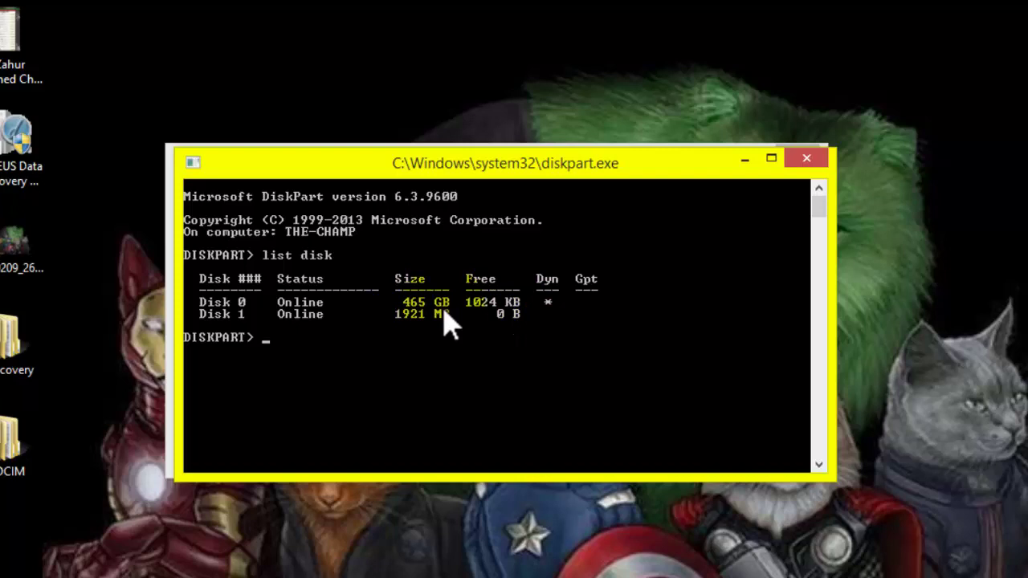
pyautogui.moveTo(510, 170); pyautogui.dragTo(498, 166)
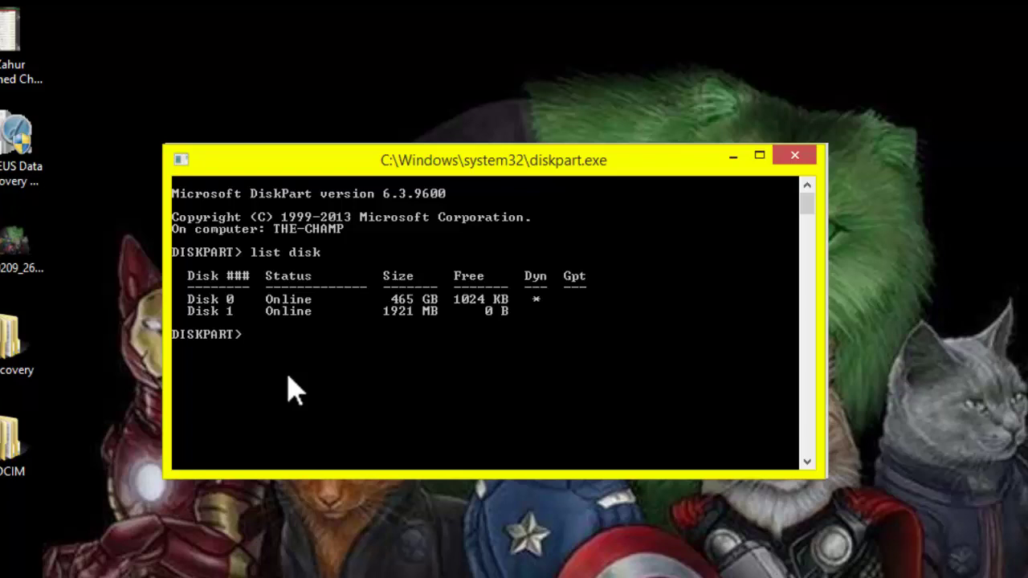
# Select disk 1 in DiskPart and try to wipe it with the clean command, then close DiskPart and the Command Prompt
pyautogui.write('select disk 1')
pyautogui.press('Return')
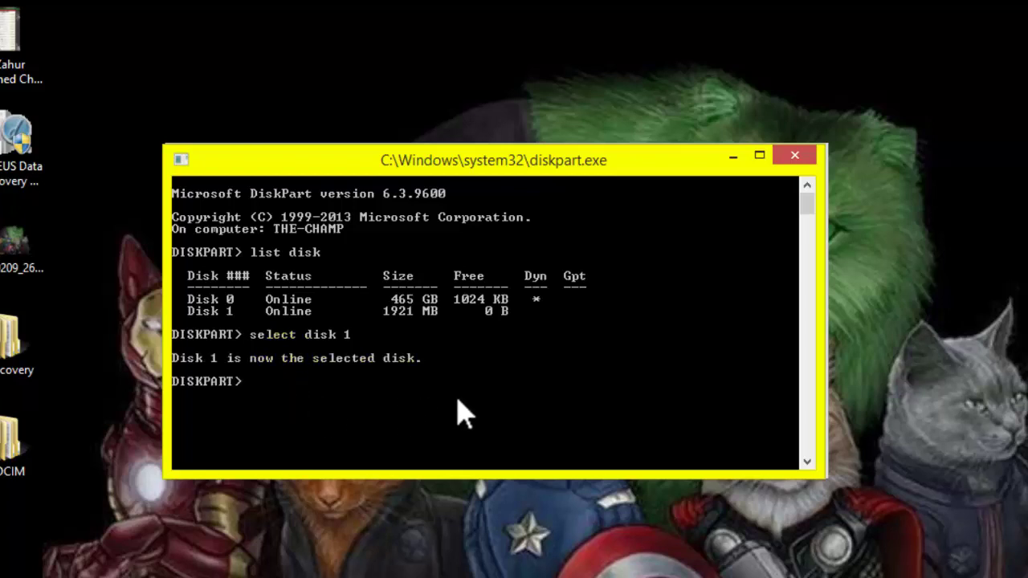
pyautogui.write('clean')
pyautogui.press('Return')
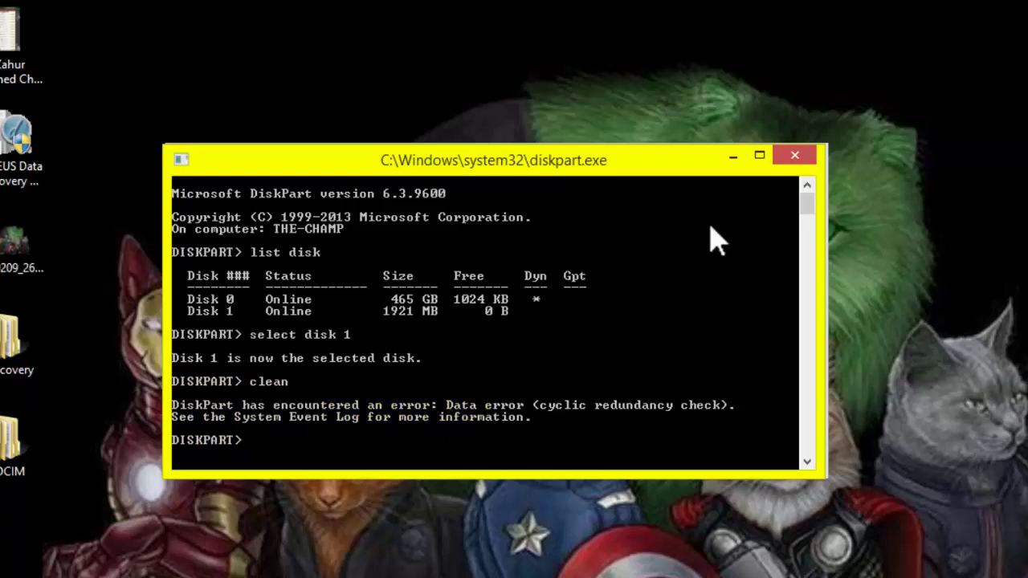
pyautogui.click(795, 159)
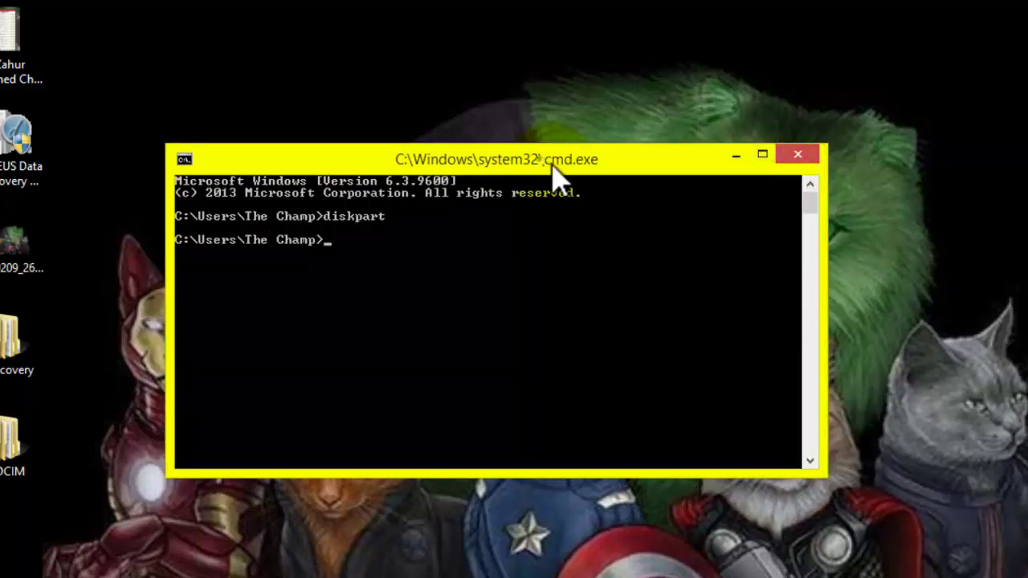
pyautogui.click(795, 158)
pyautogui.rightClick(619, 351)
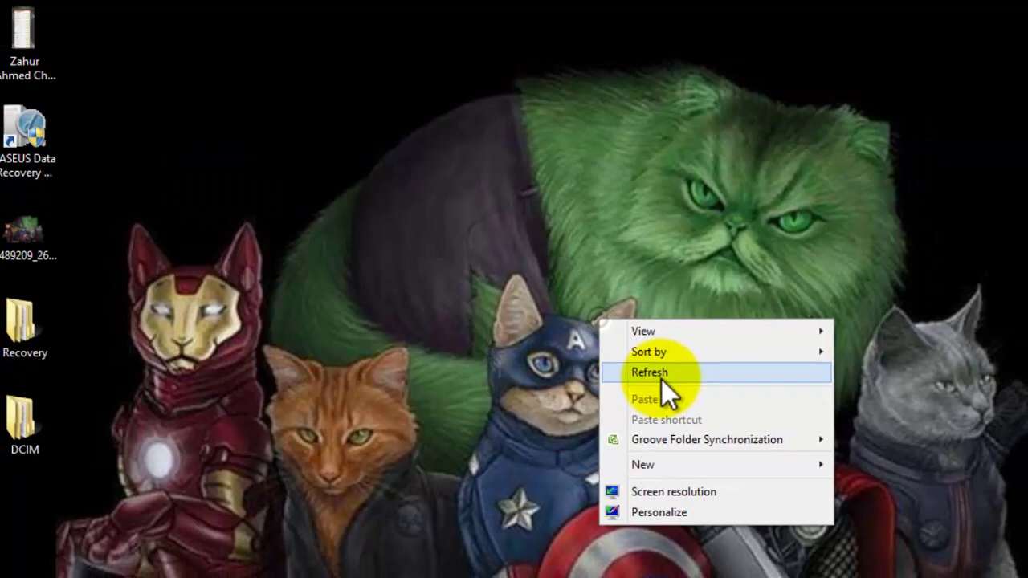
pyautogui.click(664, 374)
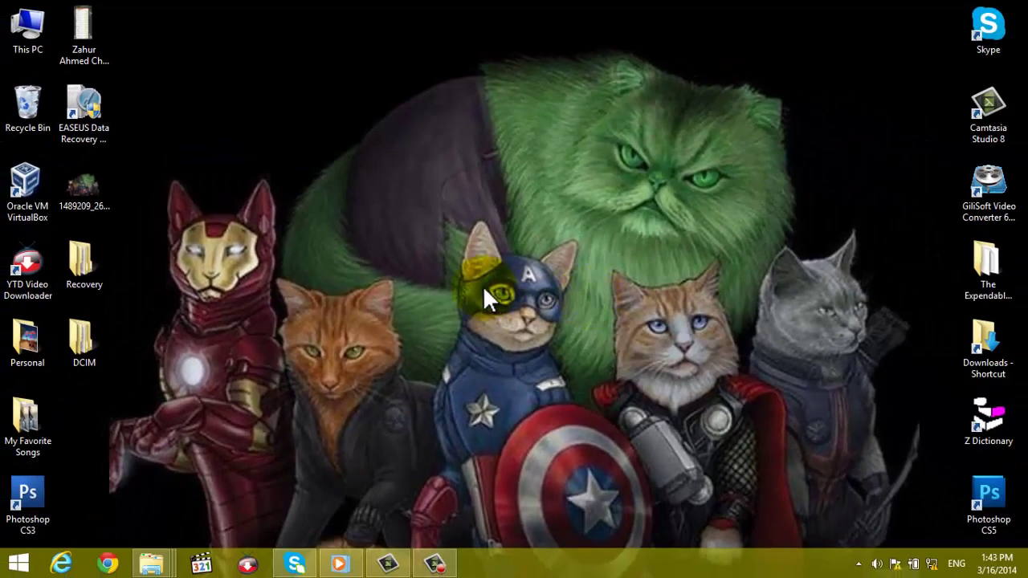
pyautogui.rightClick(484, 289)
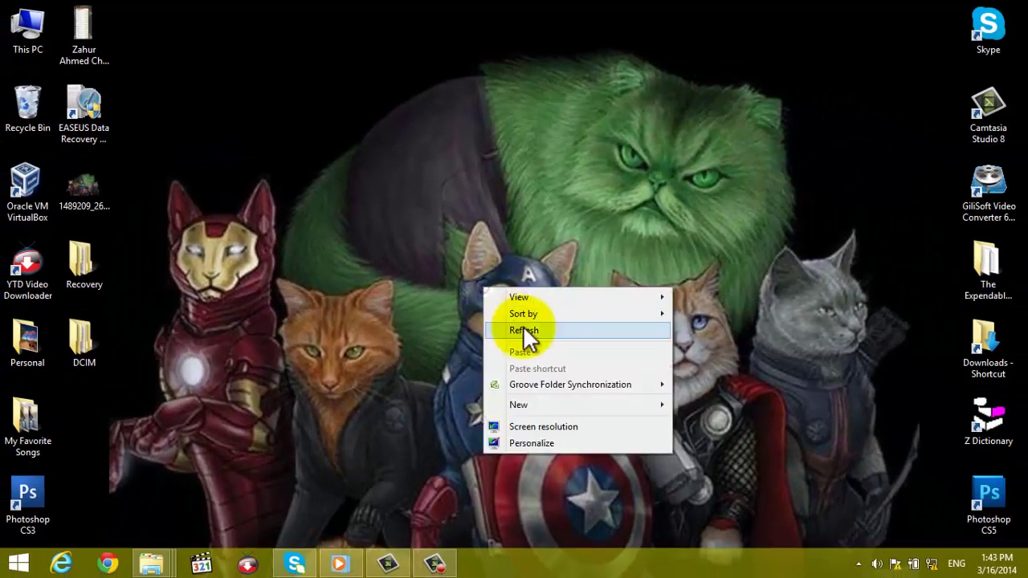
pyautogui.click(523, 326)
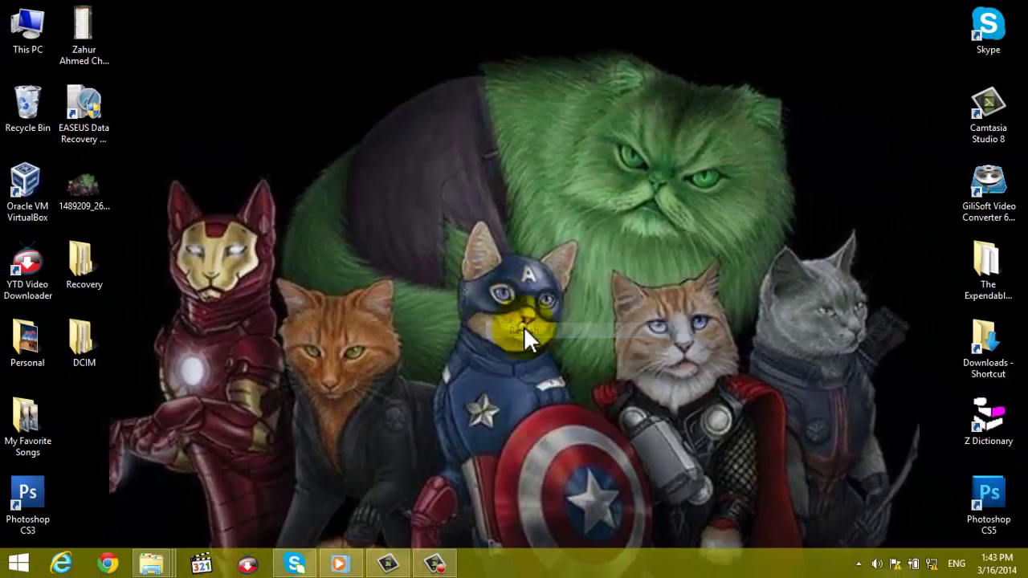
# Open the properties of Removable Disk (H:) from This PC and start an error check on the drive
pyautogui.doubleClick(26, 31)
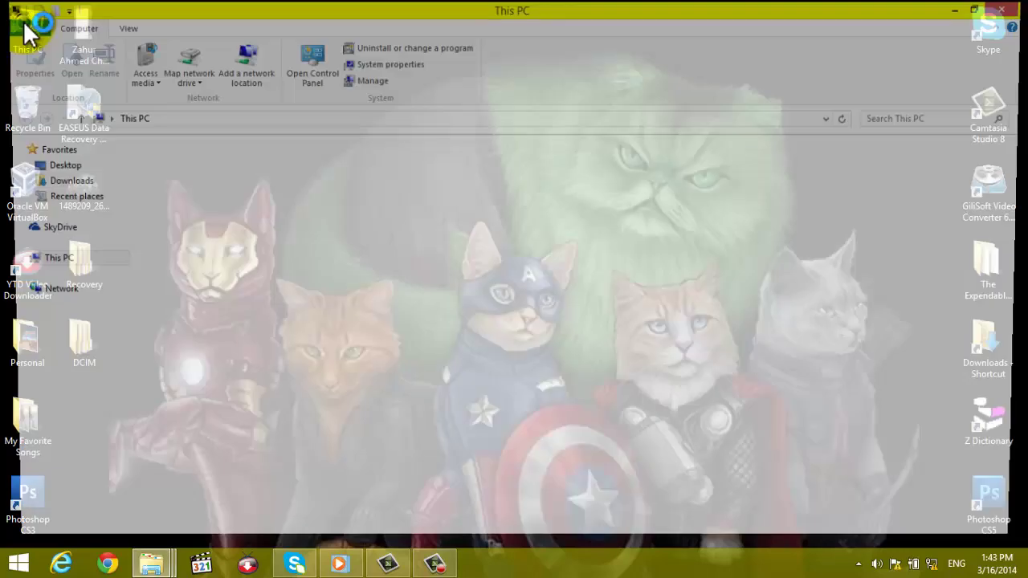
pyautogui.click(394, 246)
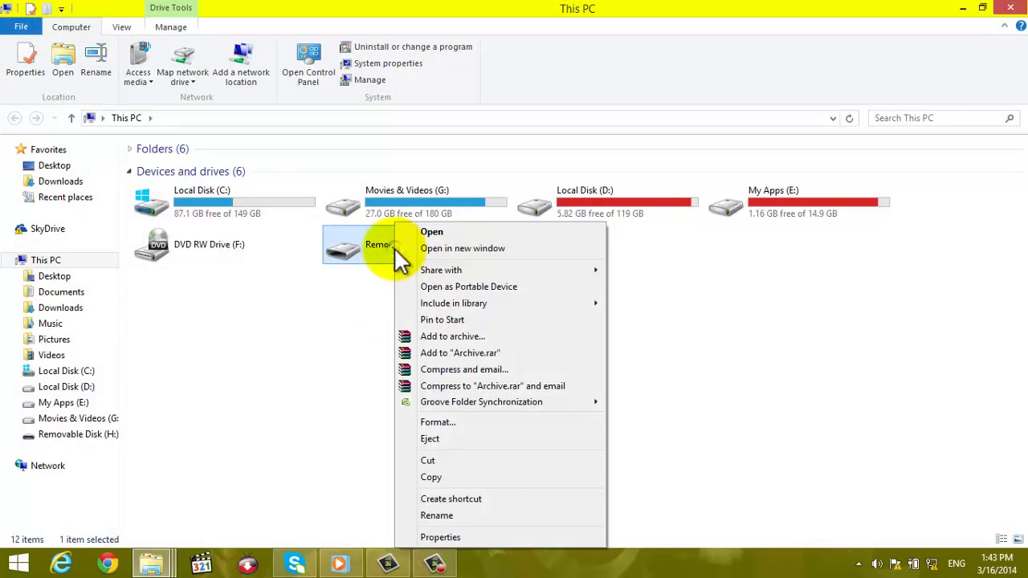
pyautogui.click(454, 538)
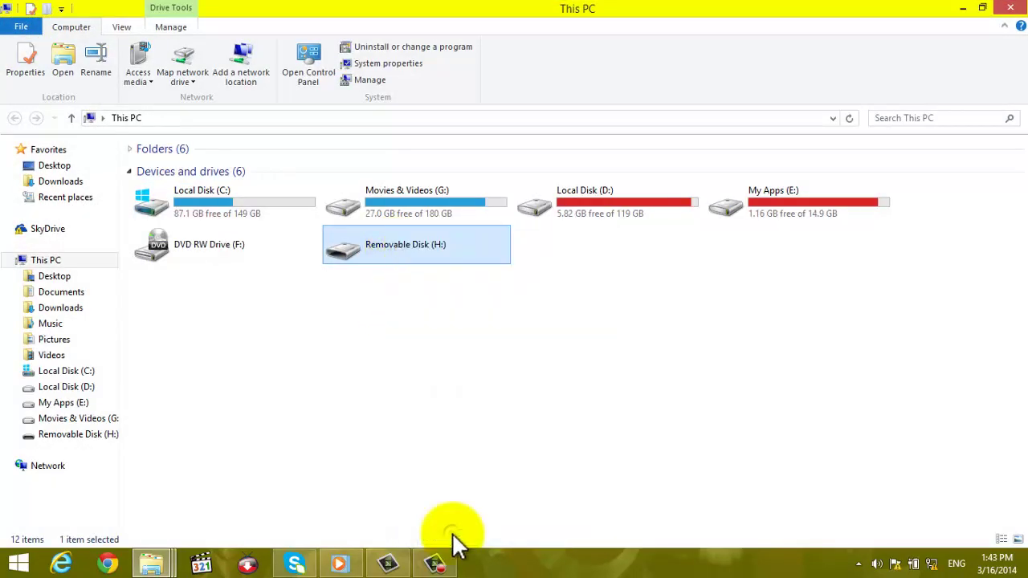
pyautogui.click(456, 214)
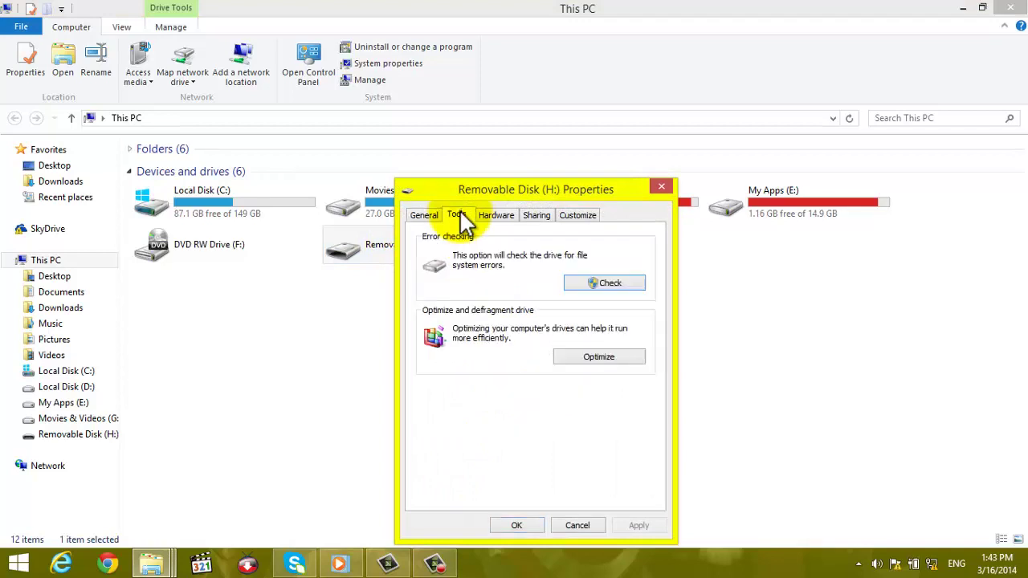
pyautogui.click(601, 284)
# Try again to format Removable Disk (H:) from the error check, using FAT, 32 kilobytes allocation unit size and Quick Format
pyautogui.click(584, 285)
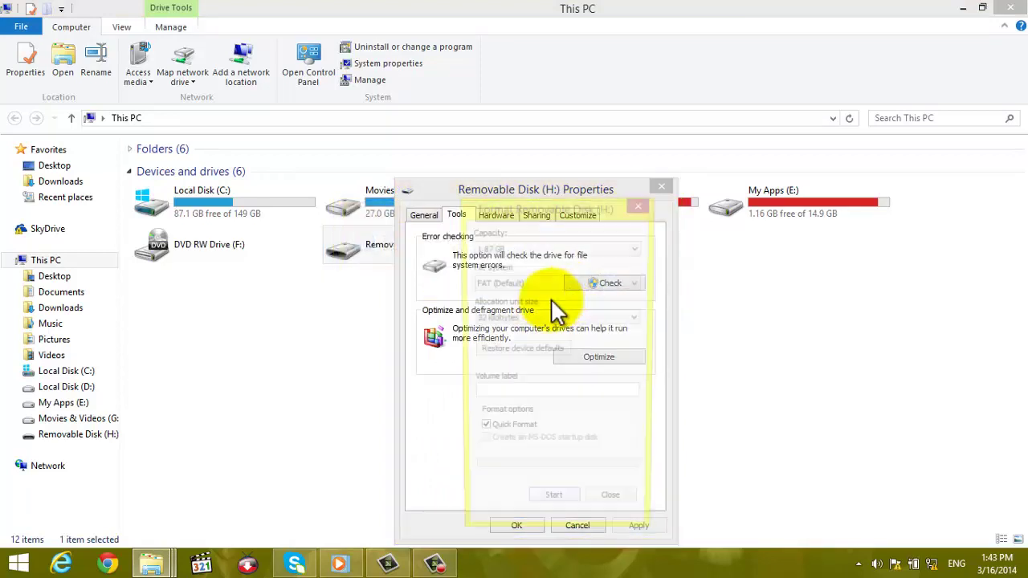
pyautogui.click(558, 509)
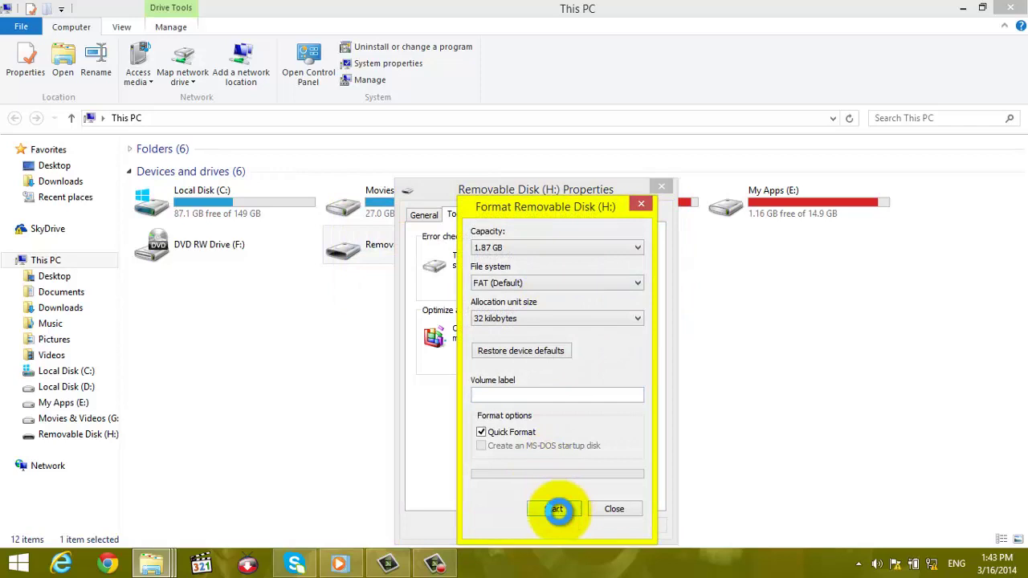
pyautogui.click(555, 282)
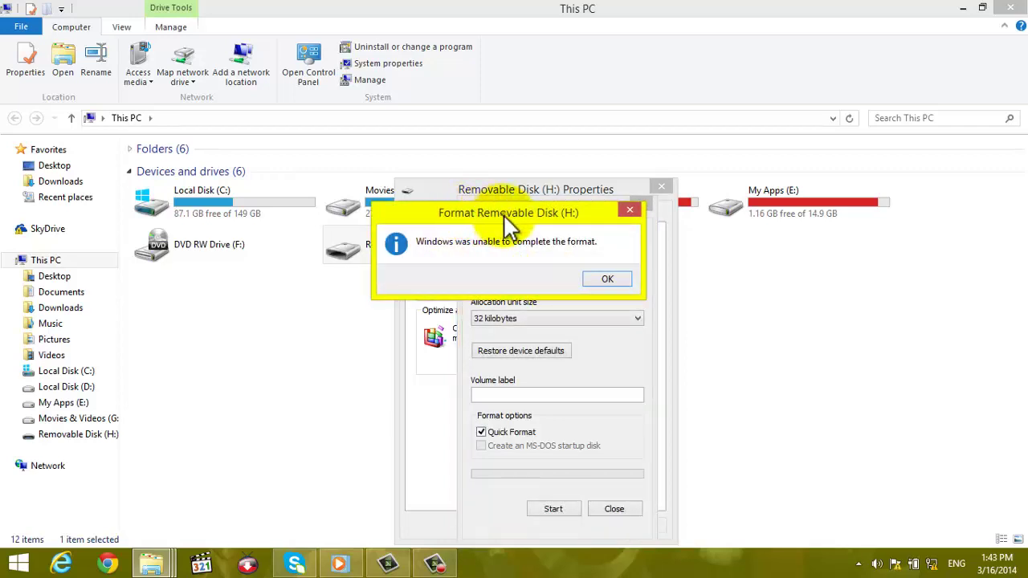
# Dismiss the format message for Removable Disk (H:), then close the Format dialog and the drive's properties
pyautogui.moveTo(503, 213); pyautogui.dragTo(449, 208)
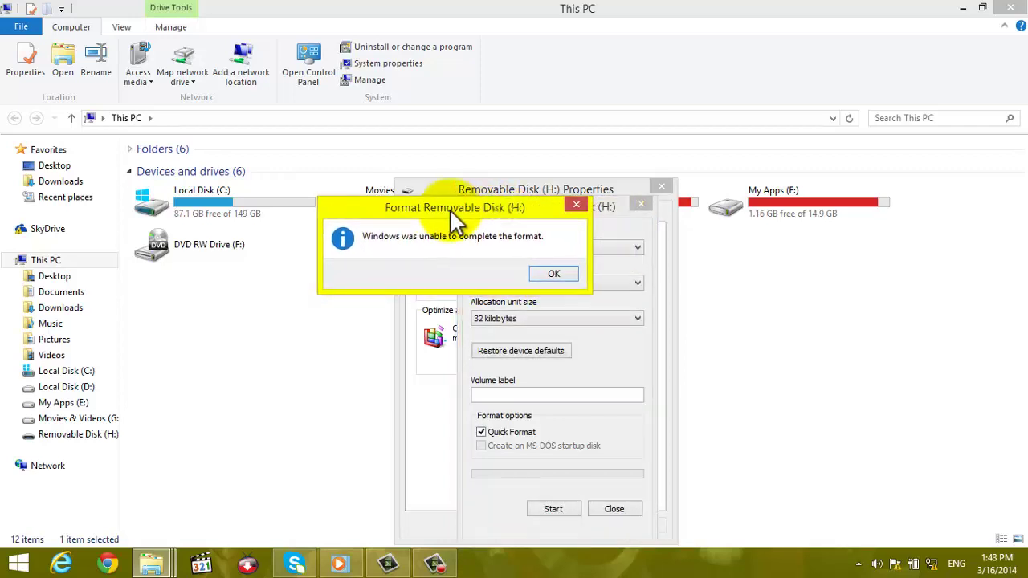
pyautogui.click(553, 273)
pyautogui.click(616, 510)
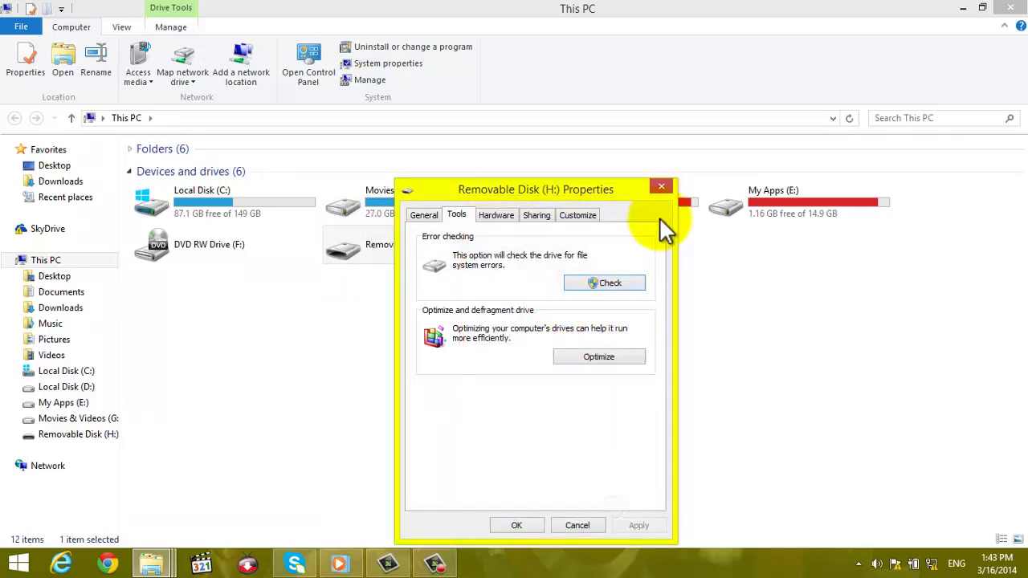
pyautogui.click(661, 190)
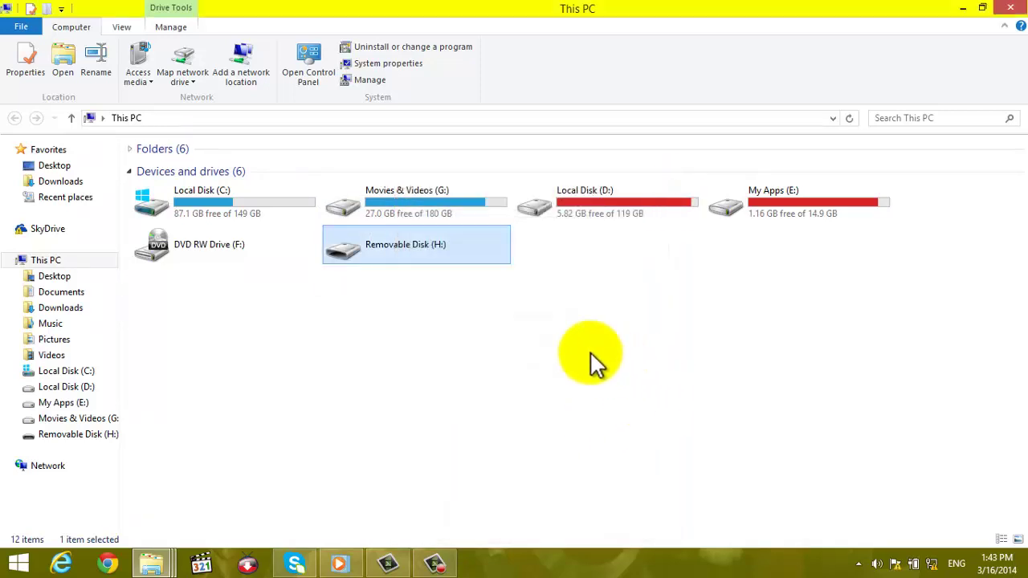
# Open a command window directly from Removable Disk (H:) in This PC
pyautogui.click(414, 249)
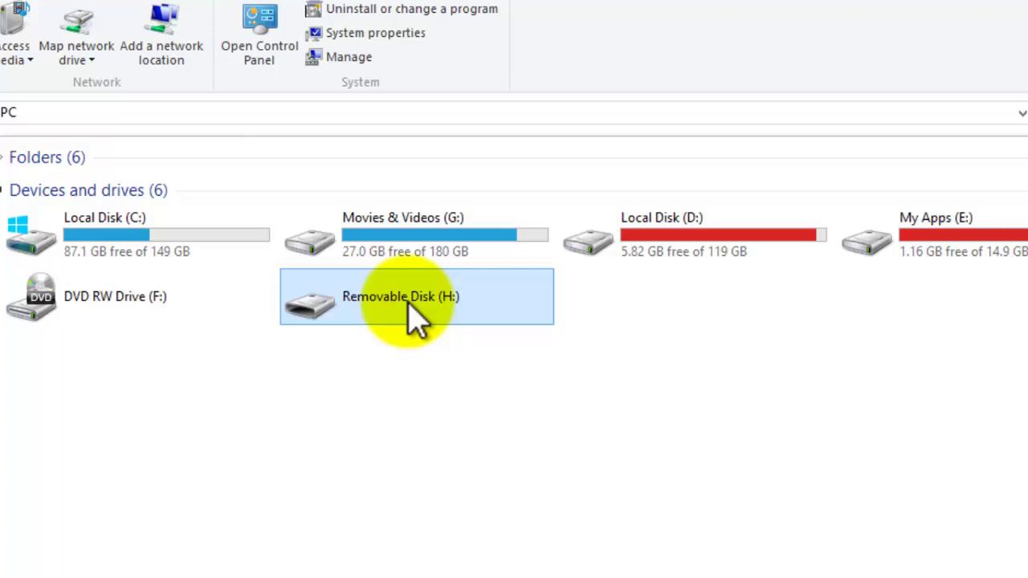
pyautogui.rightClick(413, 306)
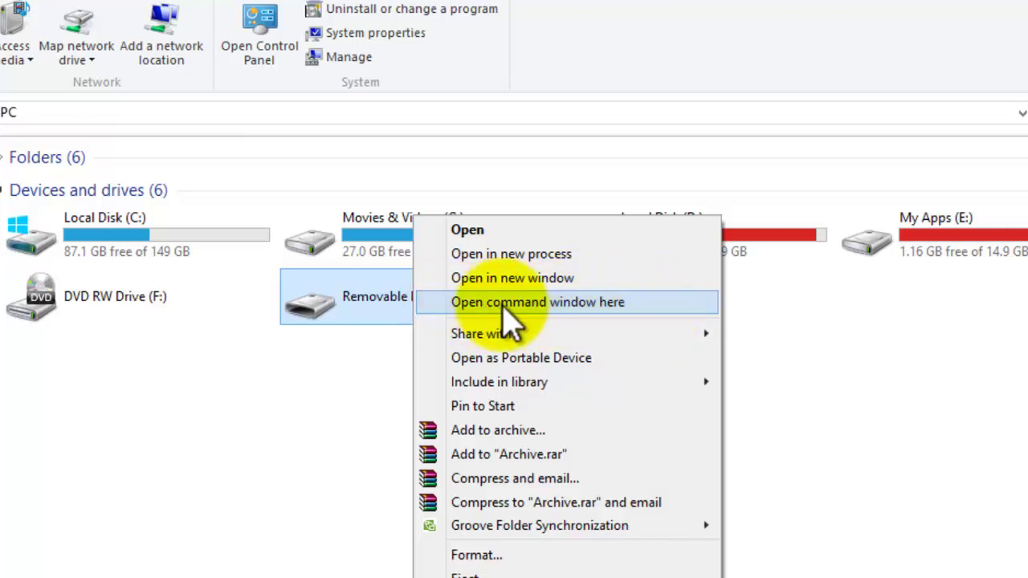
pyautogui.click(642, 315)
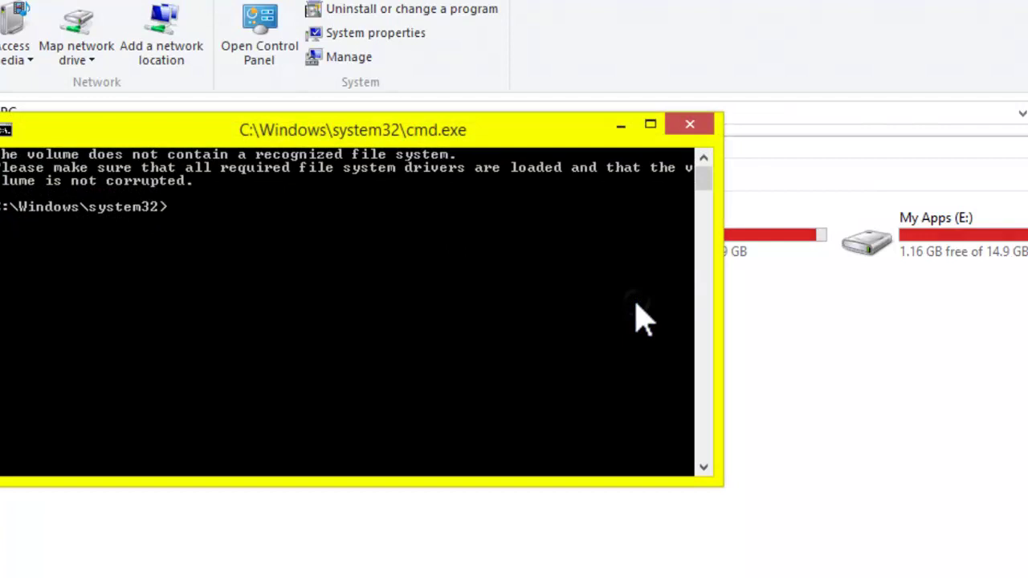
pyautogui.moveTo(352, 154); pyautogui.dragTo(423, 173)
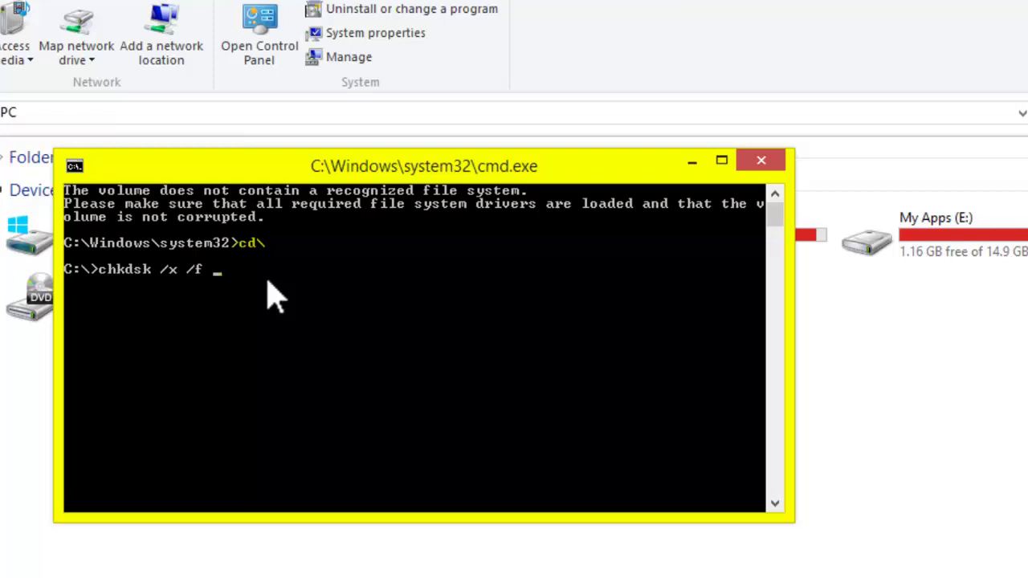
# Run chkdsk /x /f H: from the root of C: to try to repair the drive, then close the command window
pyautogui.moveTo(453, 172); pyautogui.dragTo(517, 330)
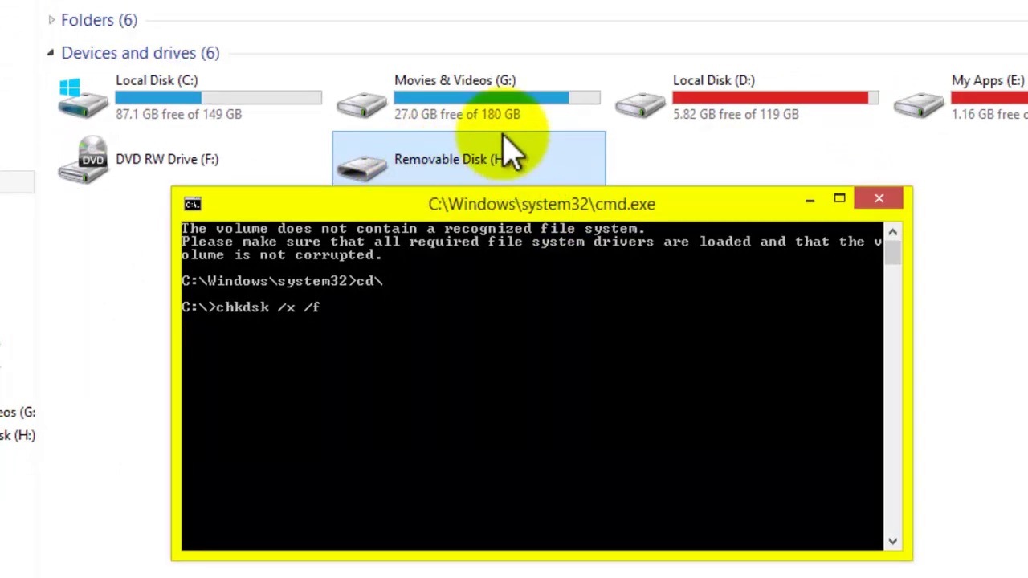
pyautogui.moveTo(543, 203); pyautogui.dragTo(538, 182)
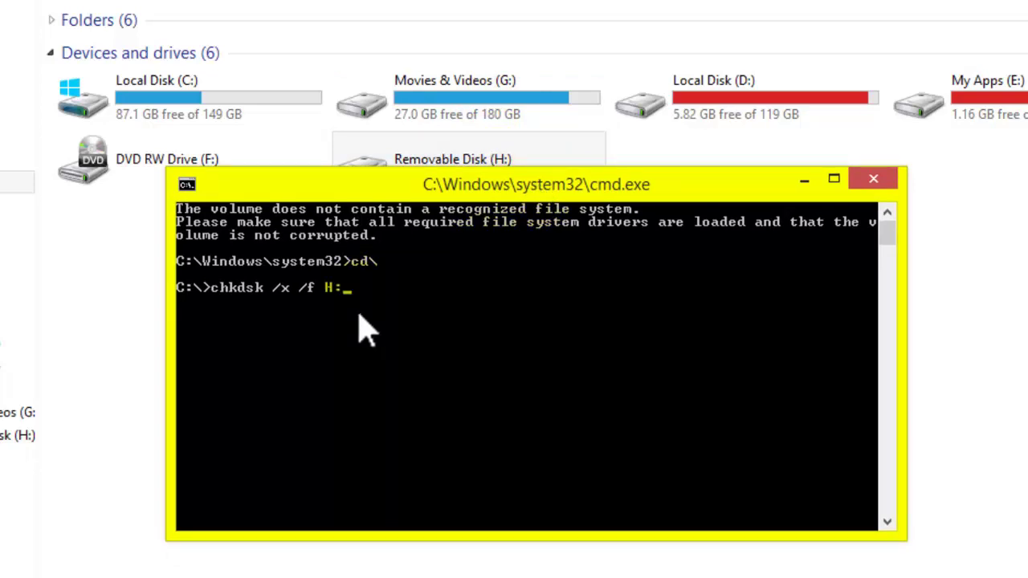
pyautogui.press('Return')
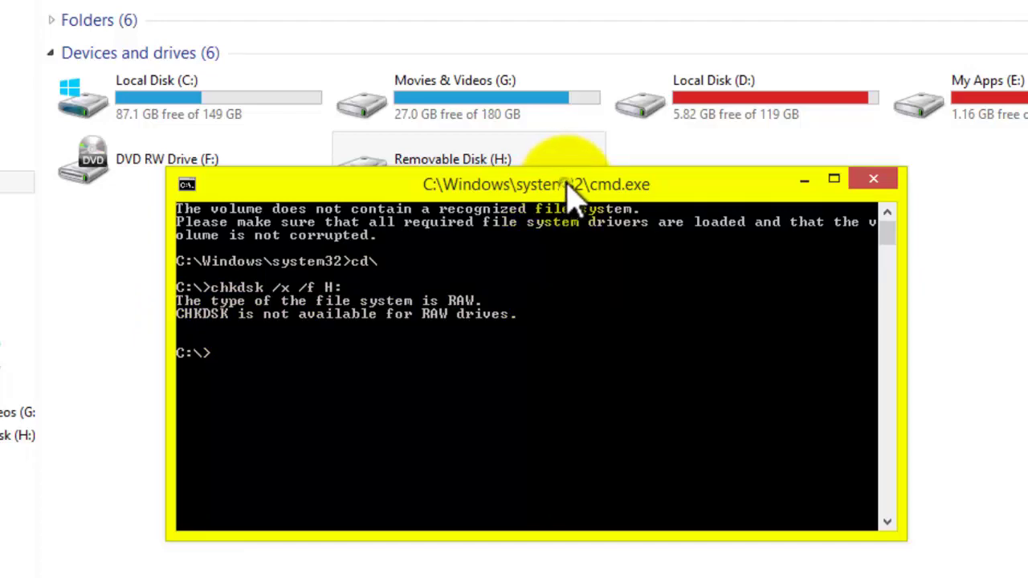
pyautogui.moveTo(565, 175); pyautogui.dragTo(560, 138)
pyautogui.click(869, 143)
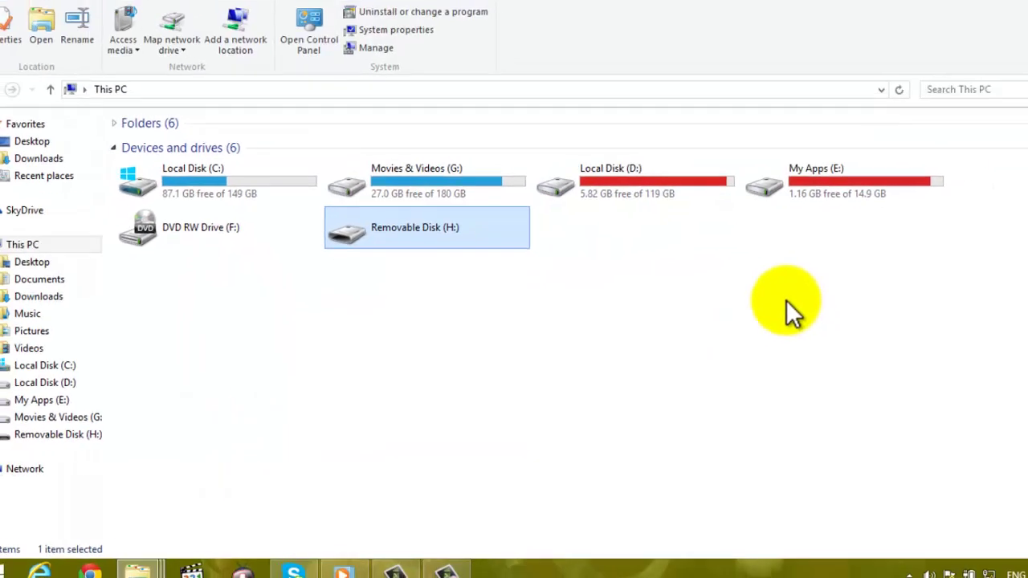
# Refresh the drives in This PC, then close the window and refresh the desktop
pyautogui.rightClick(787, 304)
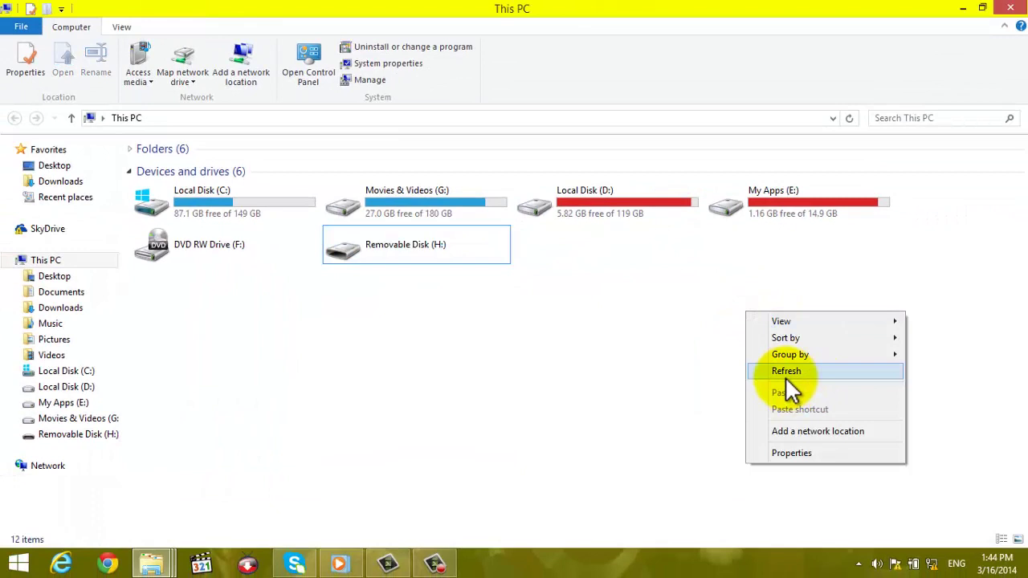
pyautogui.click(827, 369)
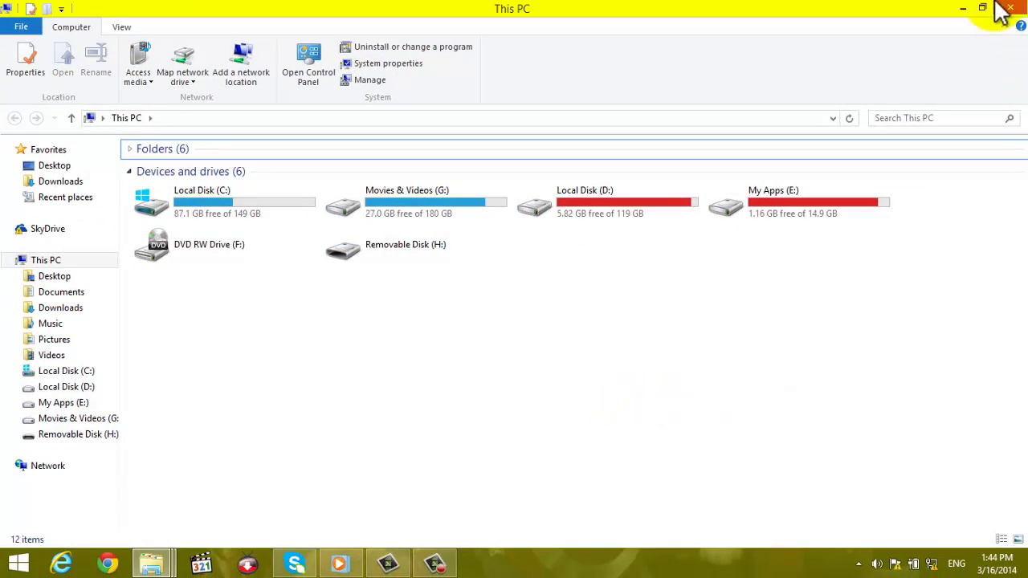
pyautogui.click(387, 242)
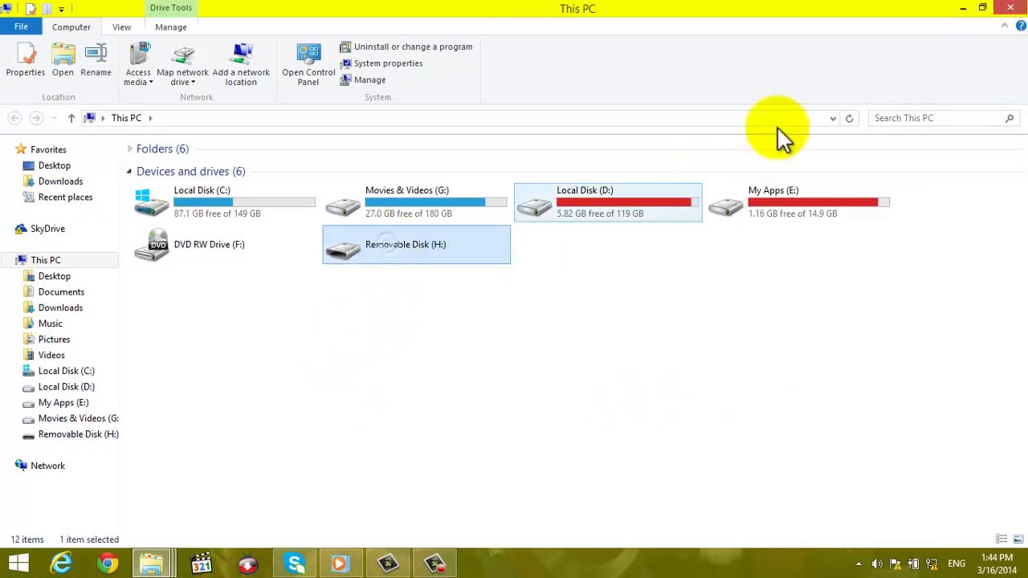
pyautogui.click(1011, 9)
pyautogui.rightClick(694, 307)
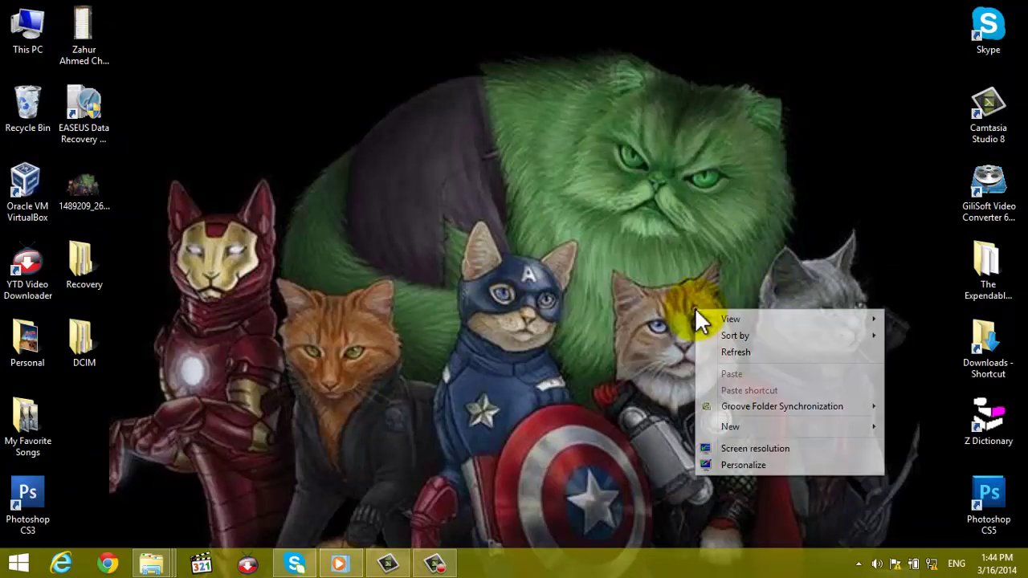
pyautogui.click(729, 351)
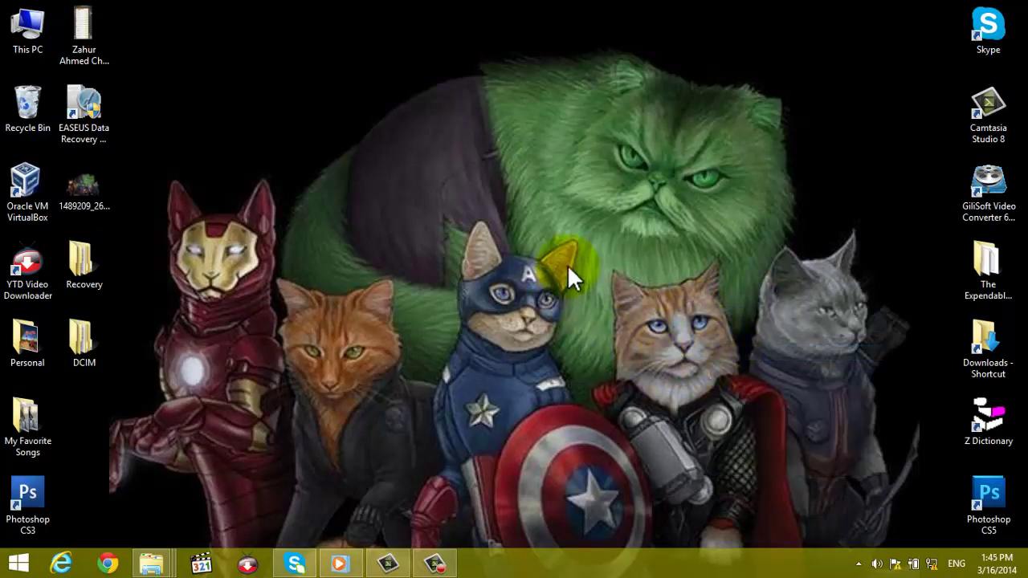
# Launch EASEUS Data Recovery Wizard Professional from the desktop
pyautogui.doubleClick(86, 119)
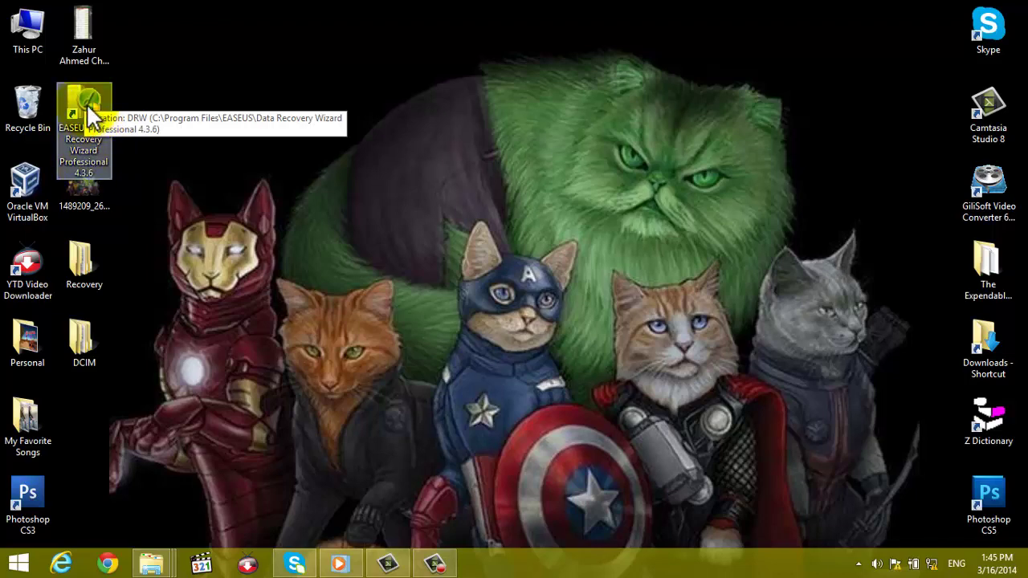
pyautogui.rightClick(271, 154)
pyautogui.click(317, 194)
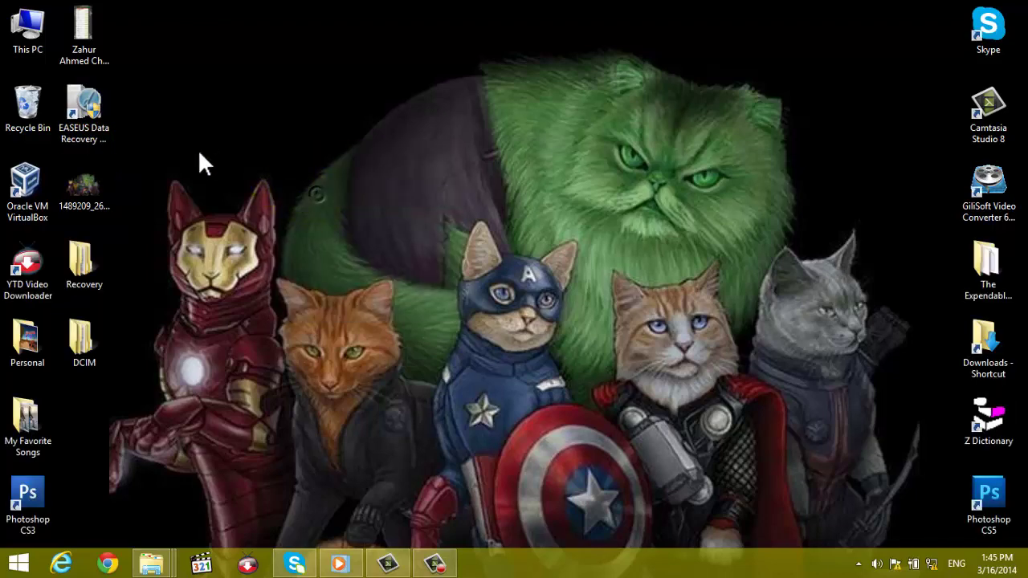
pyautogui.click(84, 108)
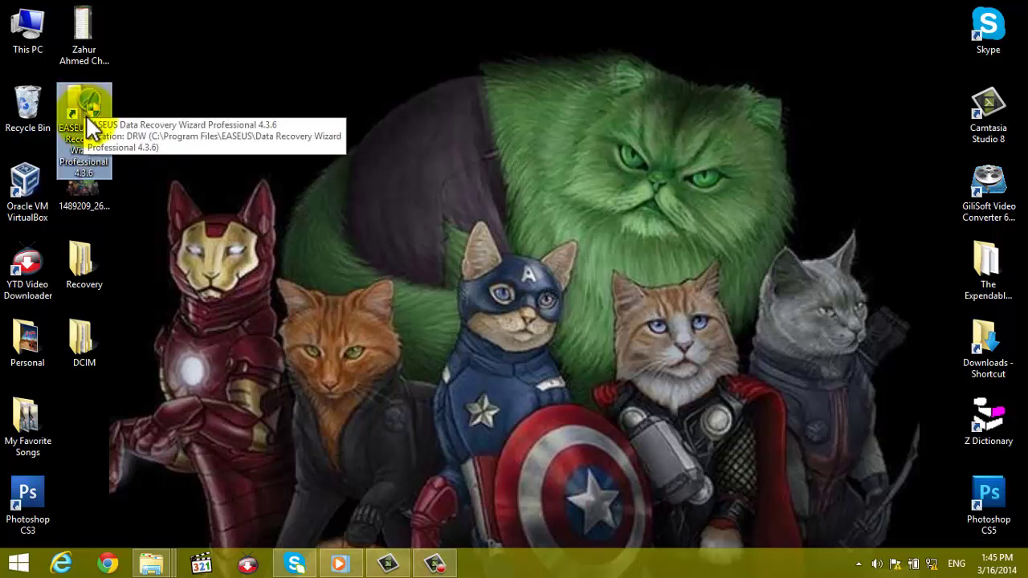
pyautogui.doubleClick(88, 118)
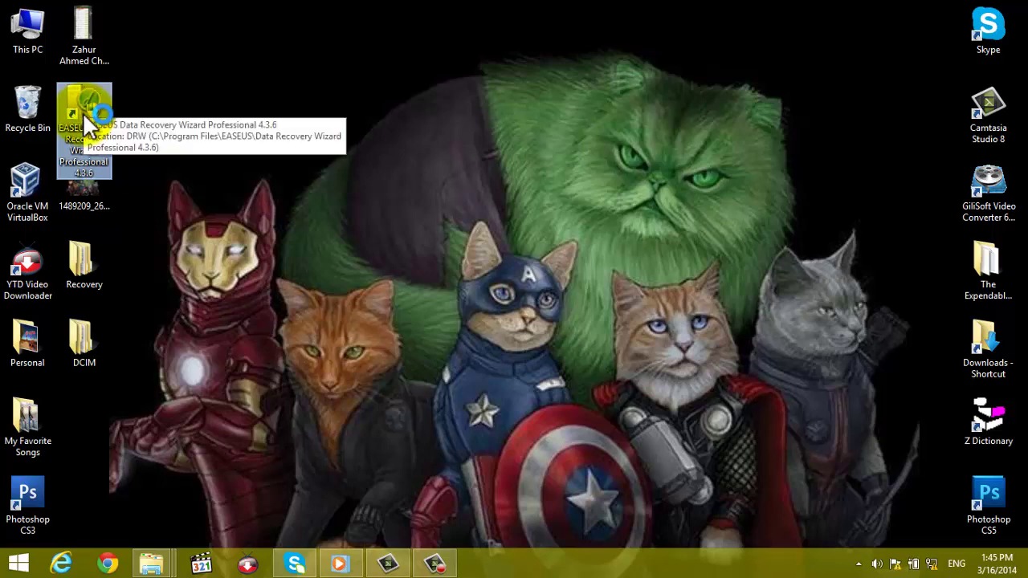
pyautogui.click(575, 312)
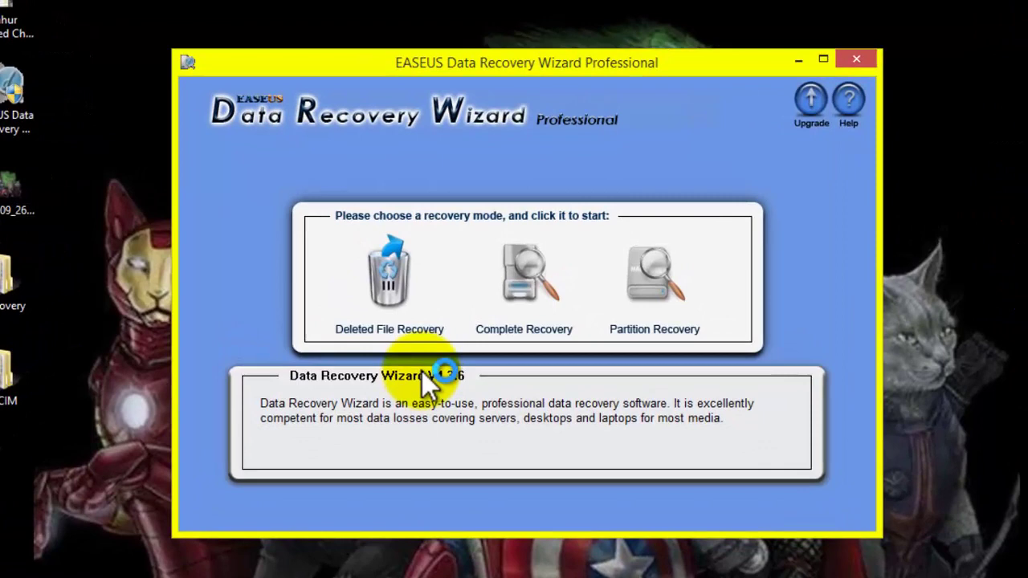
# Start a Partition Recovery search on the 1.88 GB Mass Storage Device USB Device and let it finish
pyautogui.moveTo(637, 291)
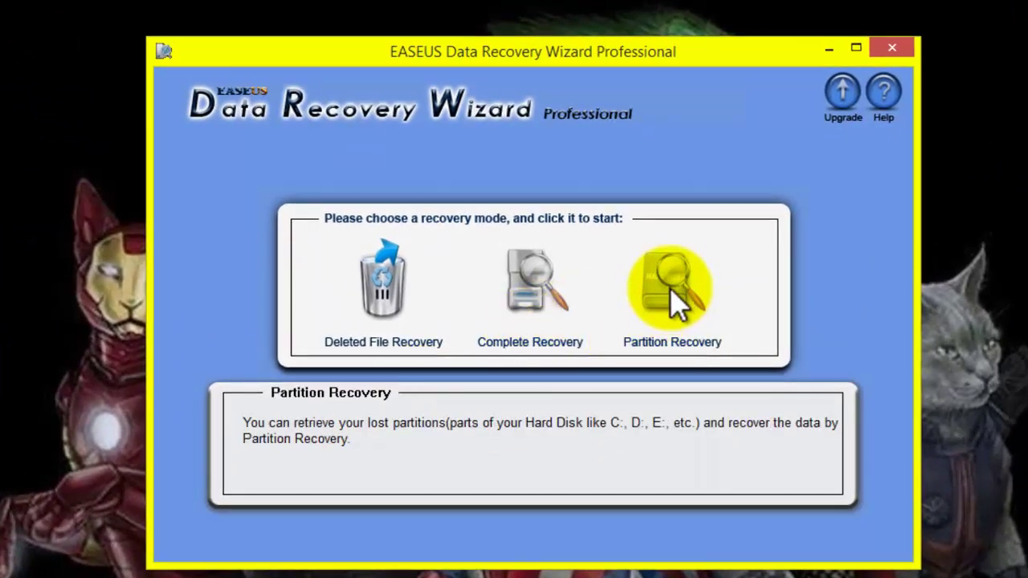
pyautogui.click(671, 291)
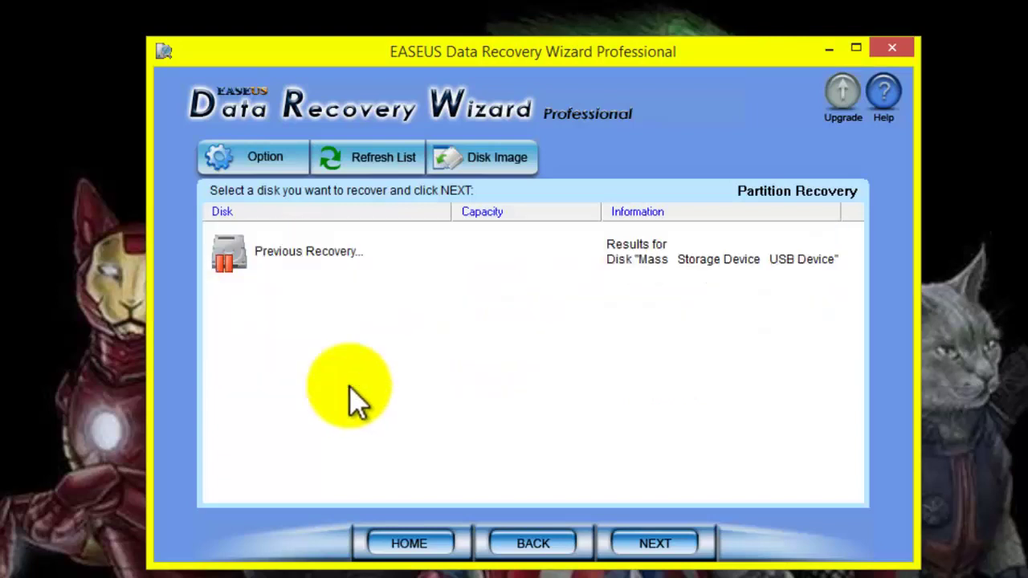
pyautogui.click(354, 399)
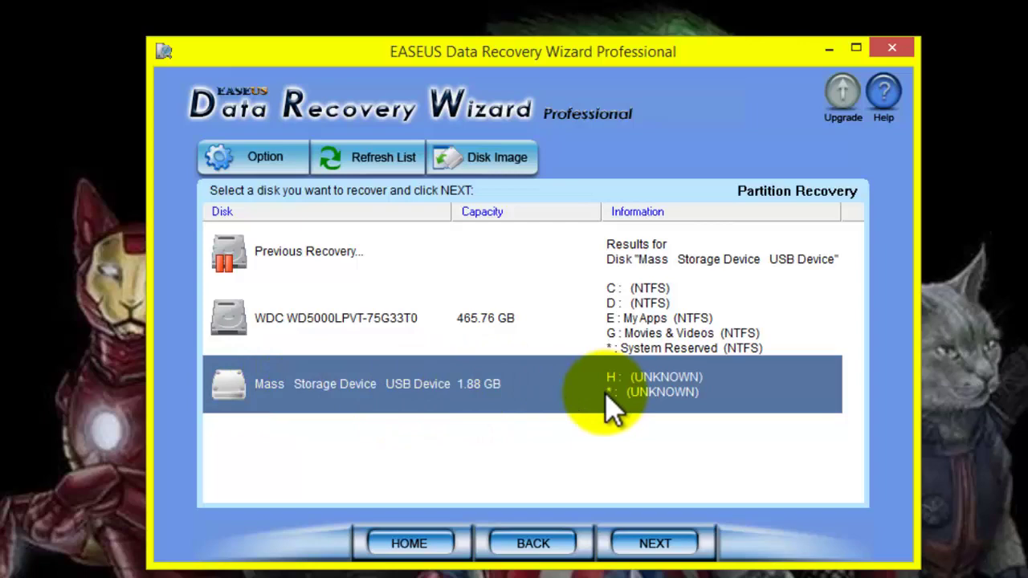
pyautogui.click(654, 544)
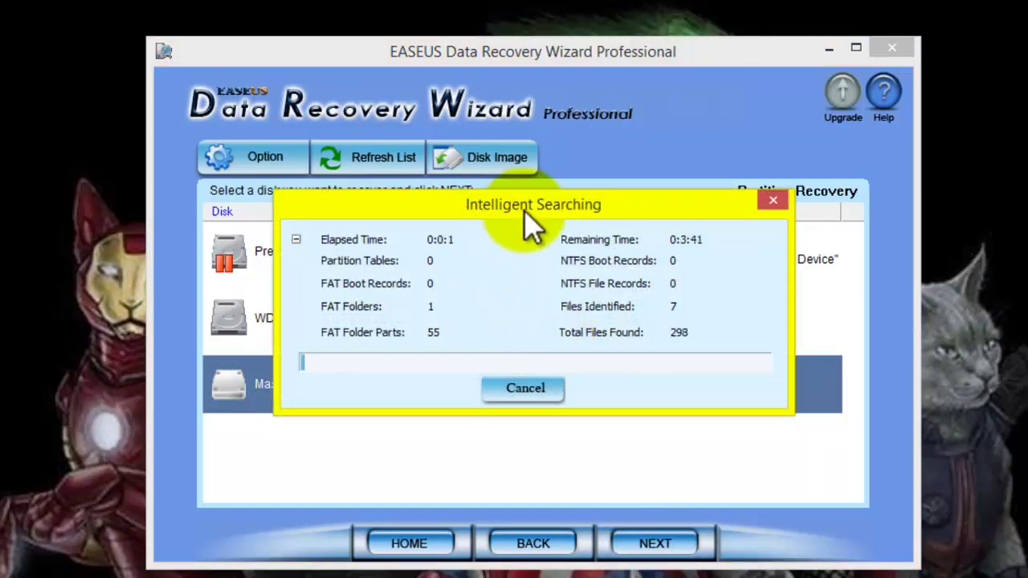
pyautogui.moveTo(557, 211); pyautogui.dragTo(515, 206)
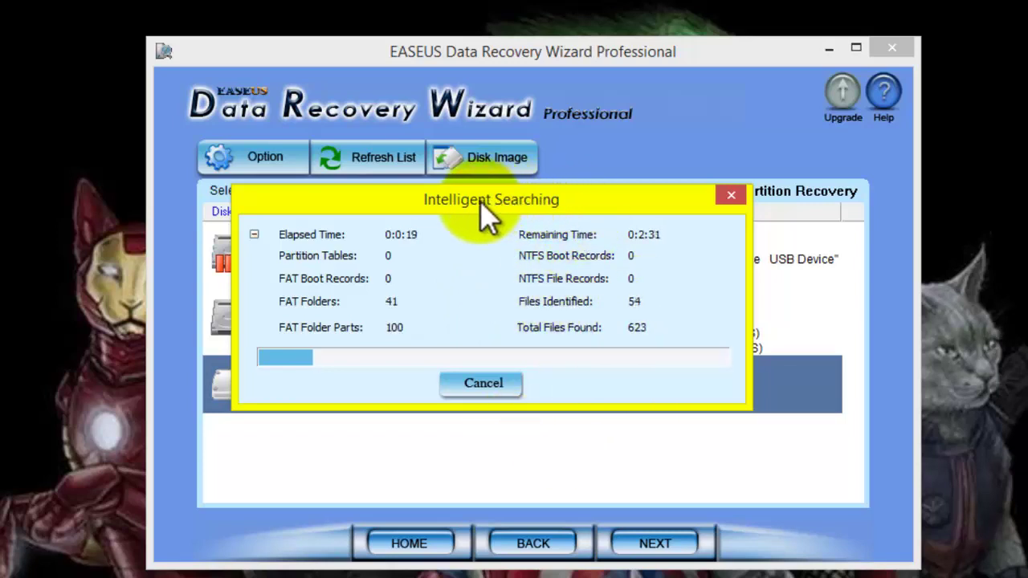
pyautogui.moveTo(480, 203); pyautogui.dragTo(484, 210)
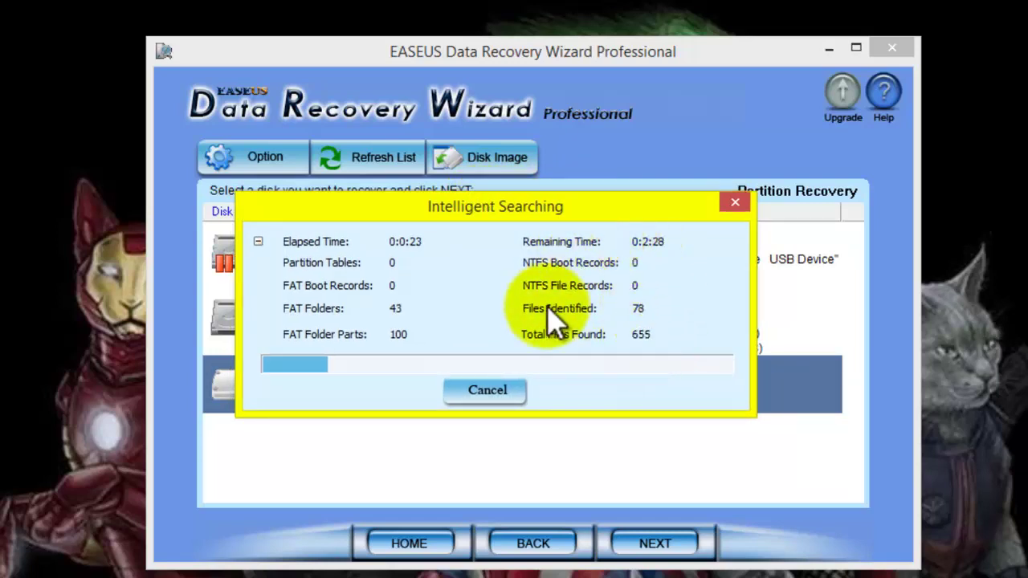
pyautogui.press('F10')
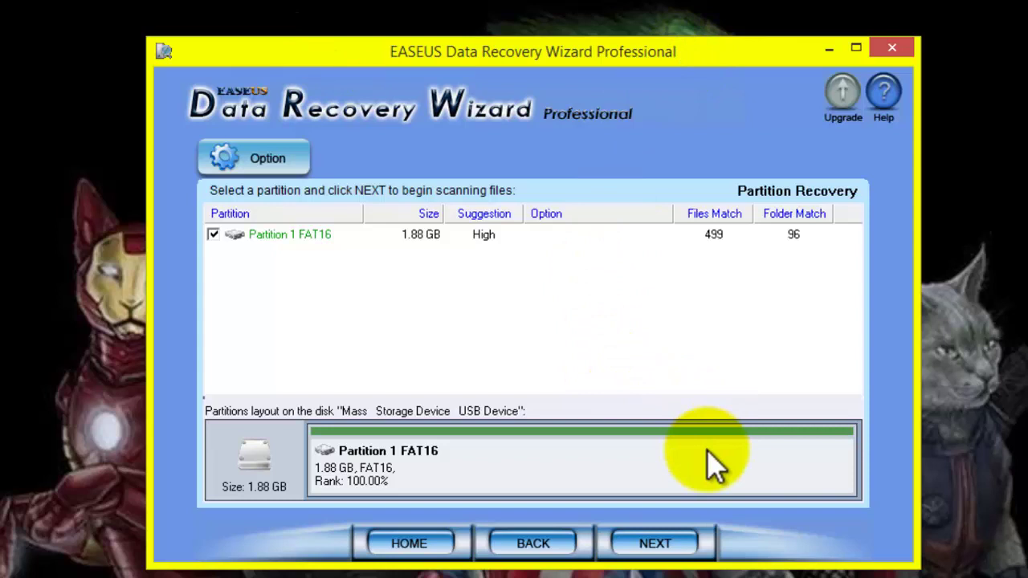
# Scan Partition 1 FAT16 for files, select all of its folders for recovery and proceed to the save location
pyautogui.click(669, 550)
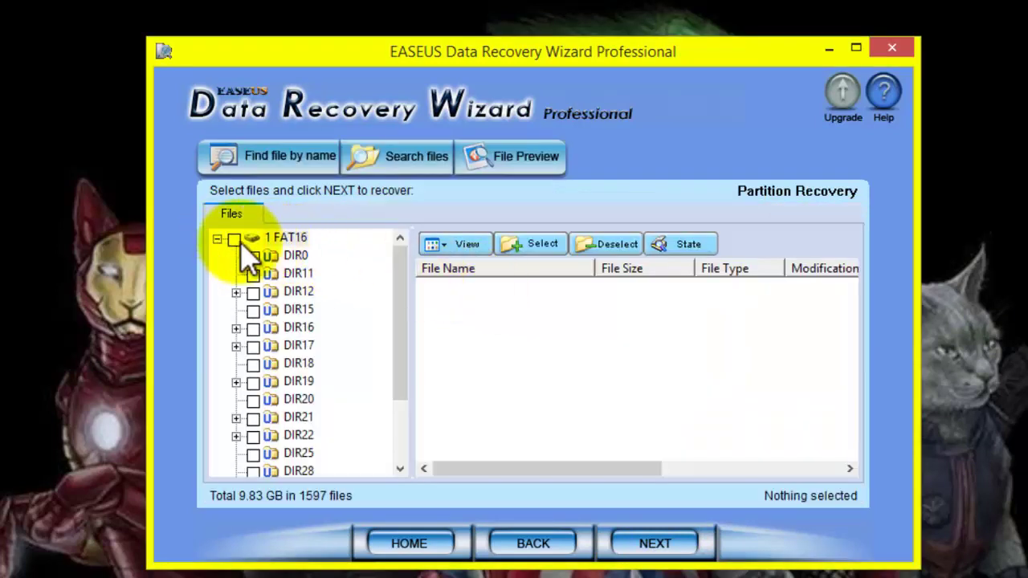
pyautogui.click(235, 240)
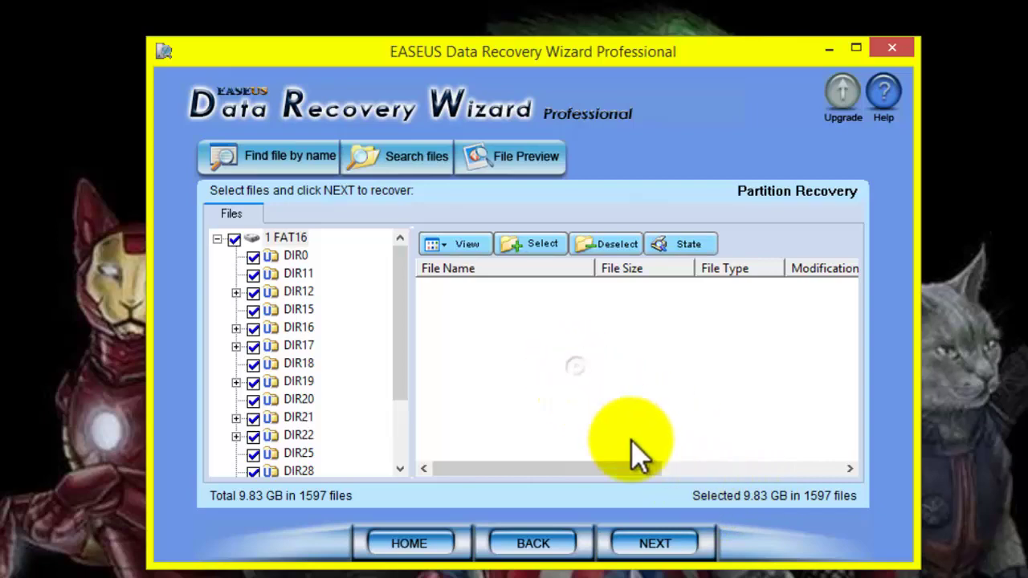
pyautogui.click(654, 544)
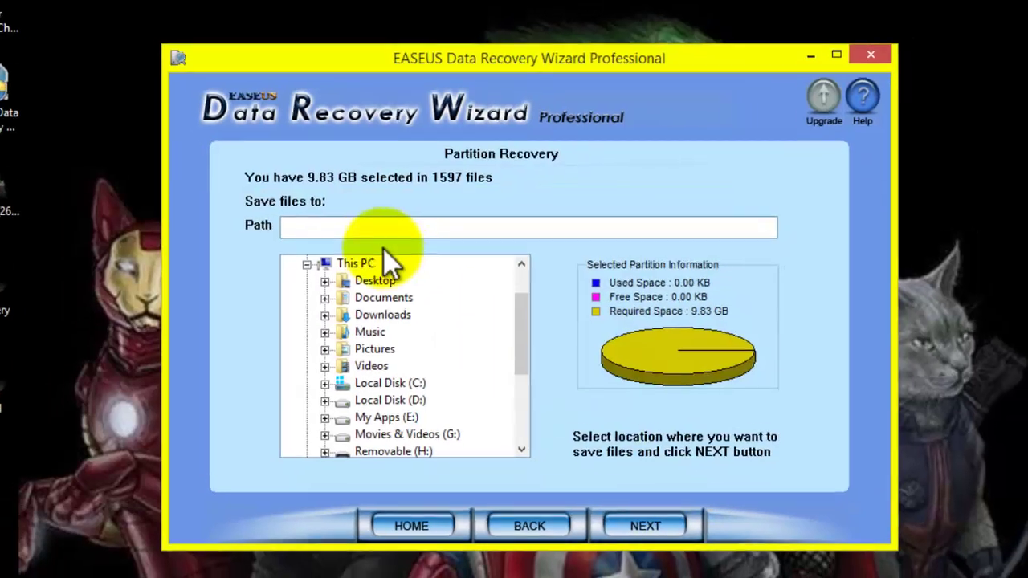
# Move the recovery wizard aside and create a new desktop folder named "lost files"
pyautogui.click(367, 233)
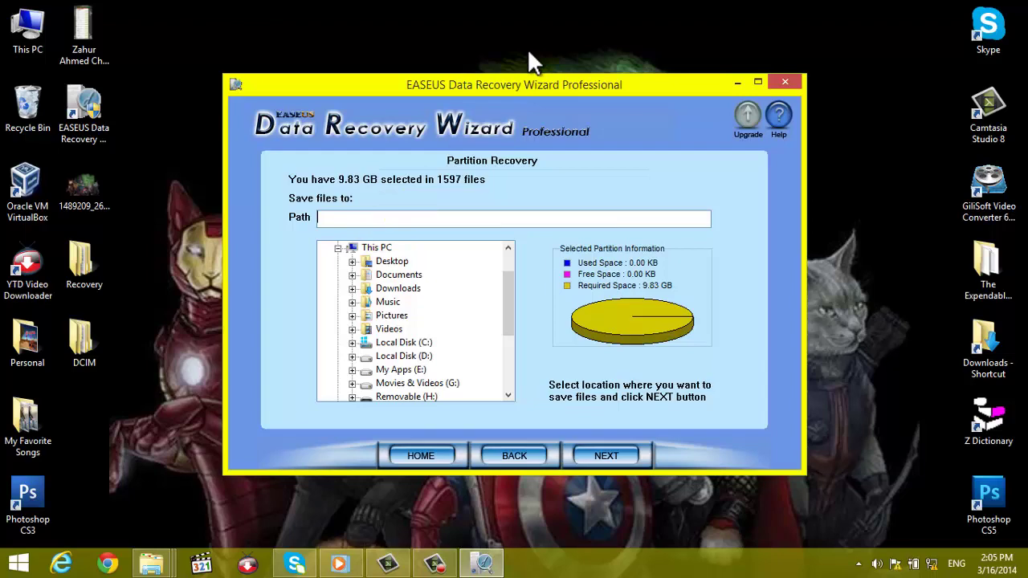
pyautogui.moveTo(522, 82); pyautogui.dragTo(617, 84)
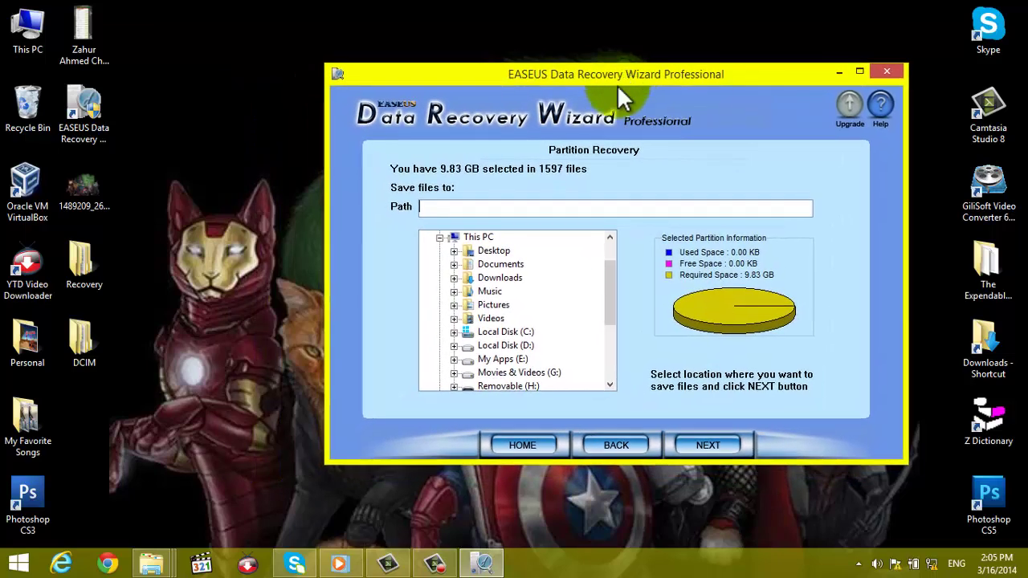
pyautogui.rightClick(186, 235)
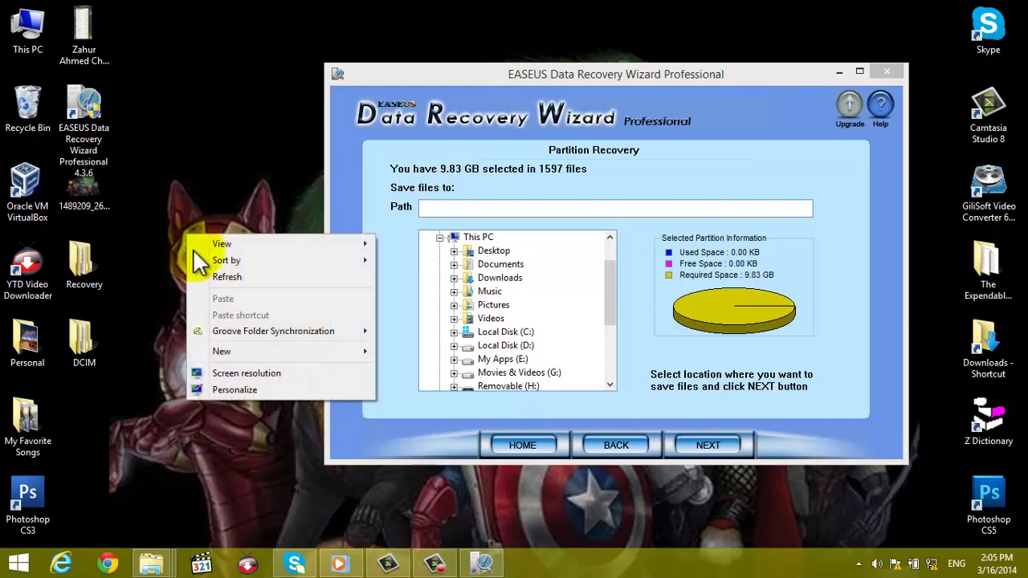
pyautogui.moveTo(227, 348)
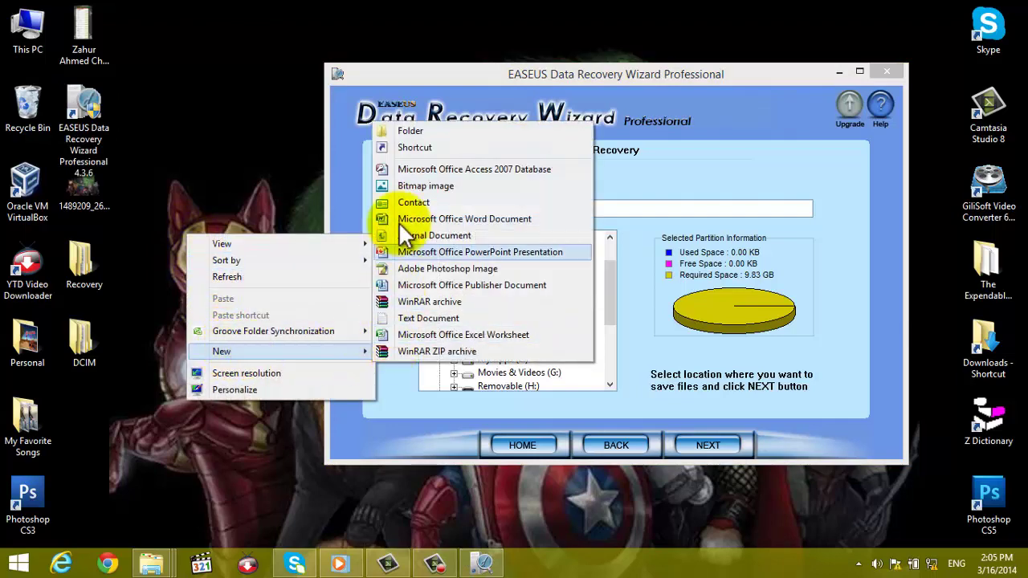
pyautogui.click(412, 131)
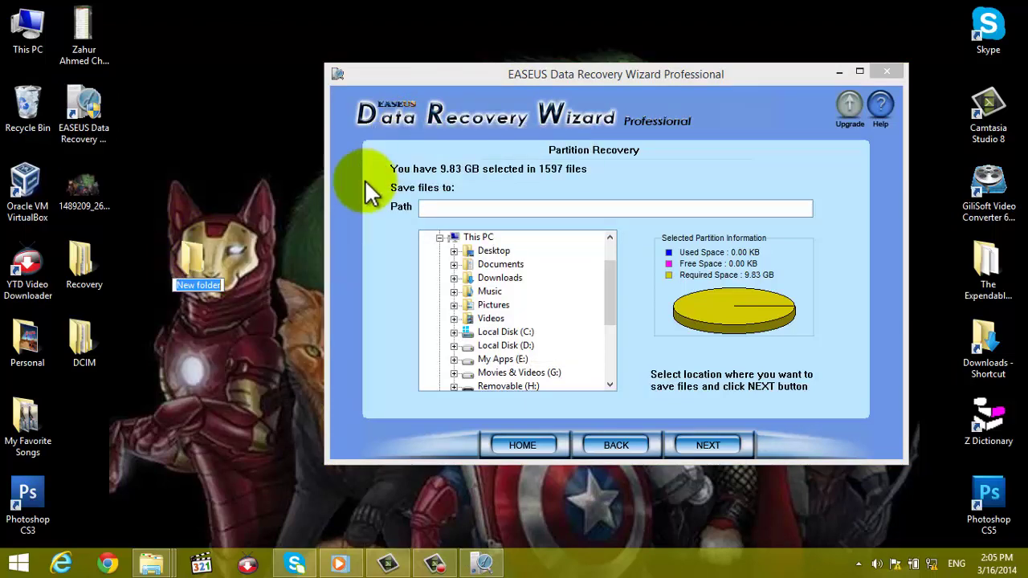
pyautogui.write('lostt')
pyautogui.press('BackSpace')
pyautogui.write('files')
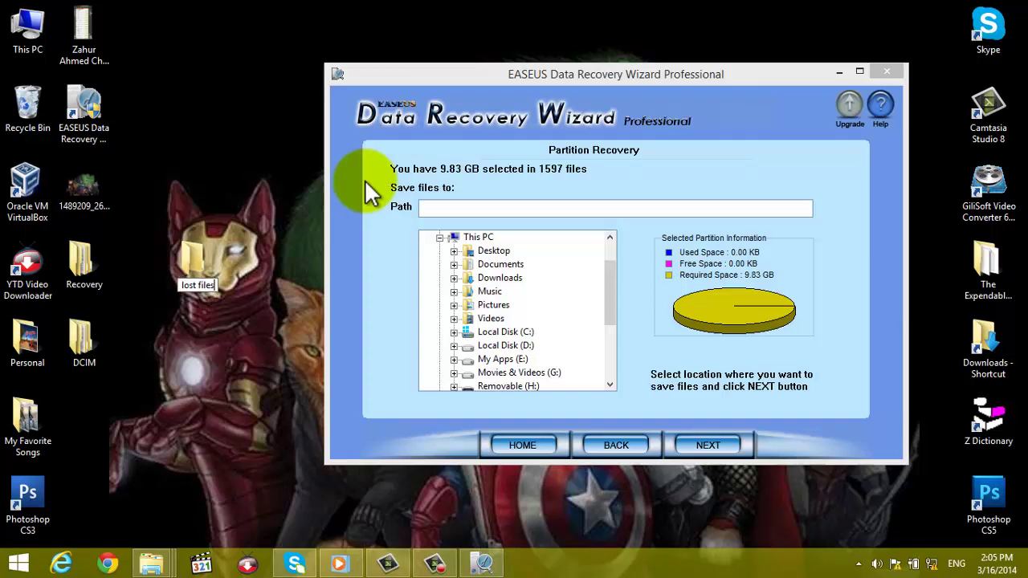
pyautogui.press('Return')
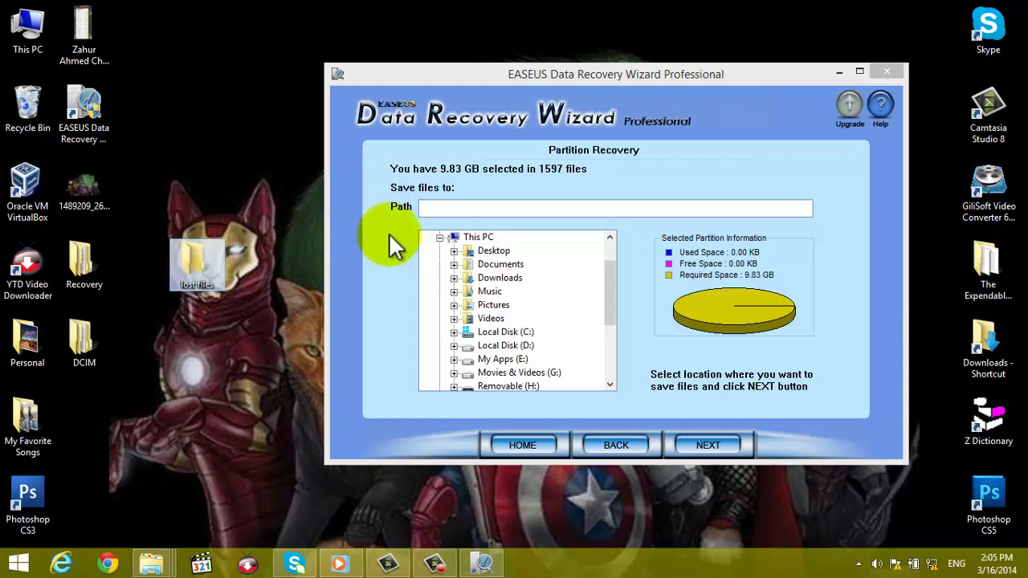
# Reload the wizard's save location page, choose the desktop folder lost files as the destination and recover the selected files into it
pyautogui.click(609, 445)
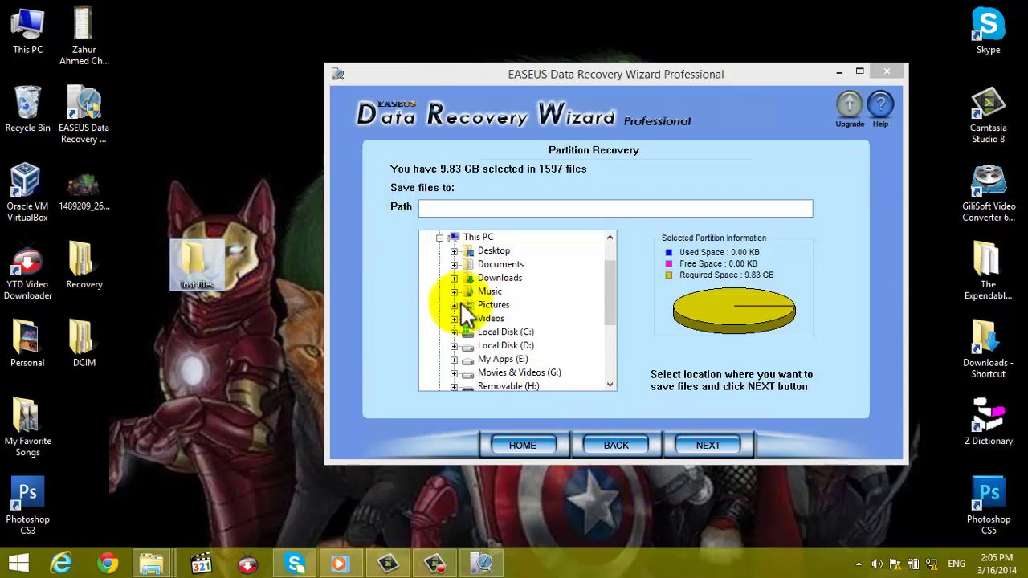
pyautogui.click(193, 262)
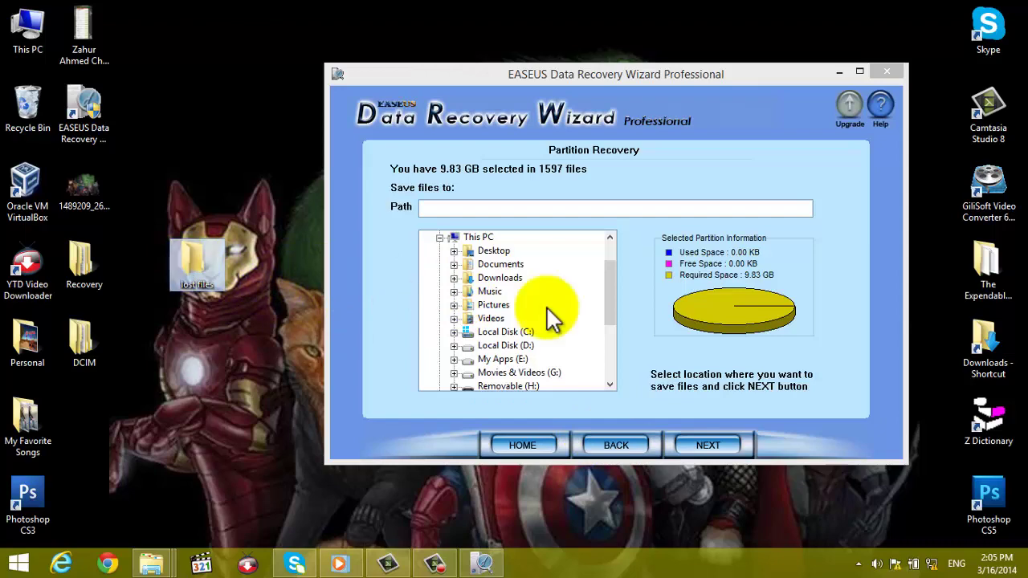
pyautogui.moveTo(547, 307); pyautogui.dragTo(608, 335)
pyautogui.click(623, 449)
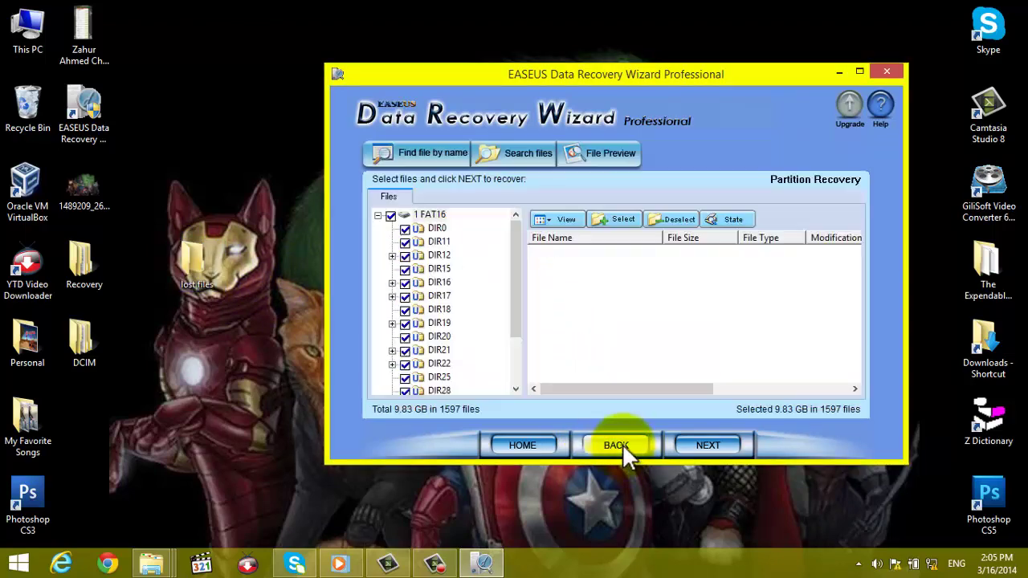
pyautogui.click(710, 445)
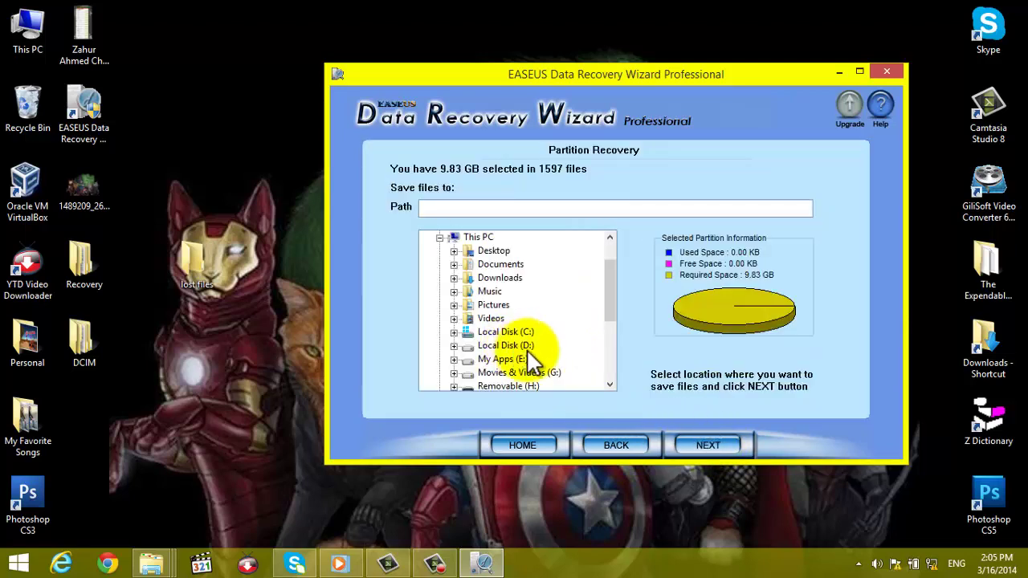
pyautogui.moveTo(613, 283); pyautogui.dragTo(615, 345)
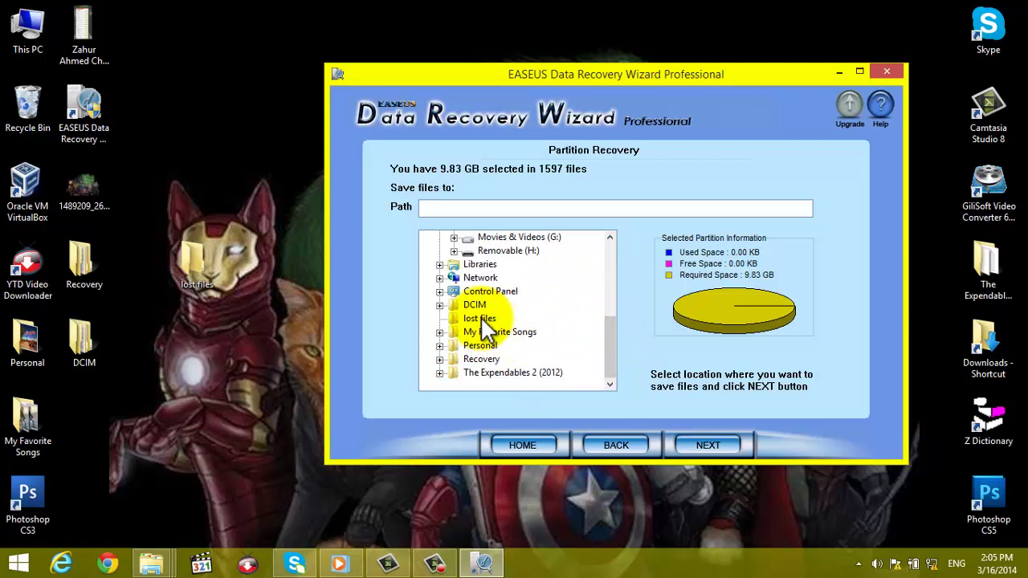
pyautogui.click(479, 320)
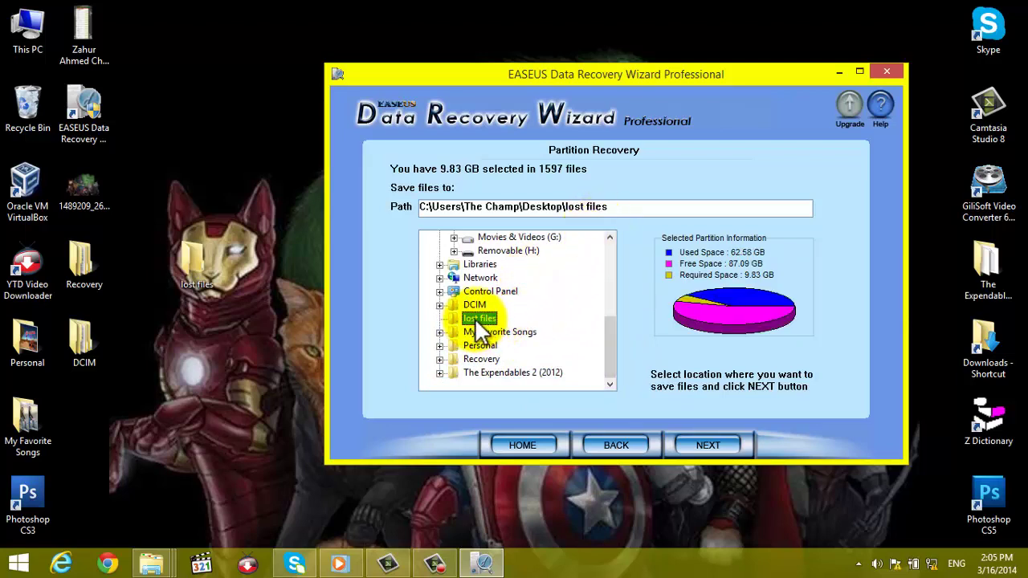
pyautogui.click(705, 444)
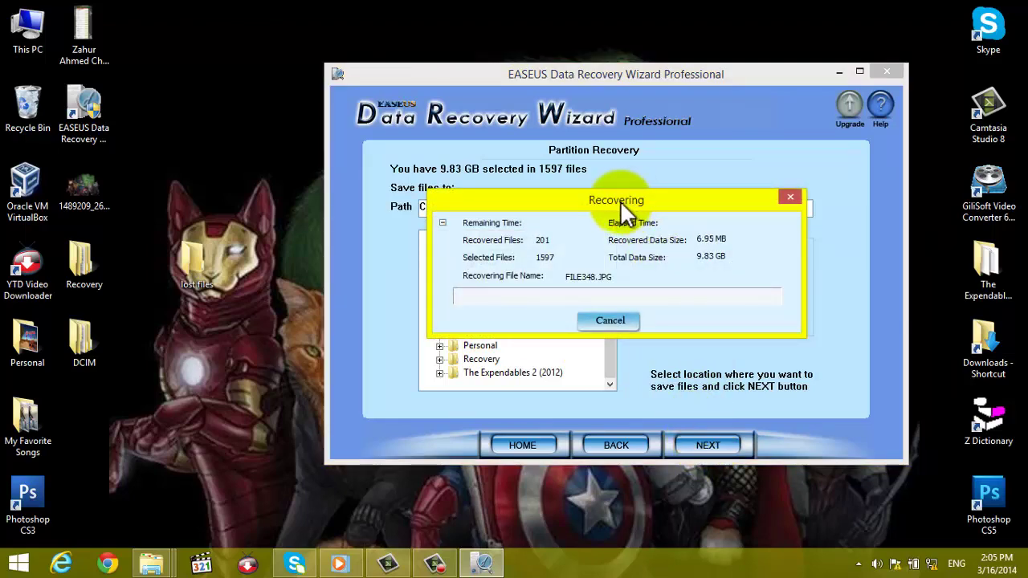
pyautogui.moveTo(621, 205); pyautogui.dragTo(596, 189)
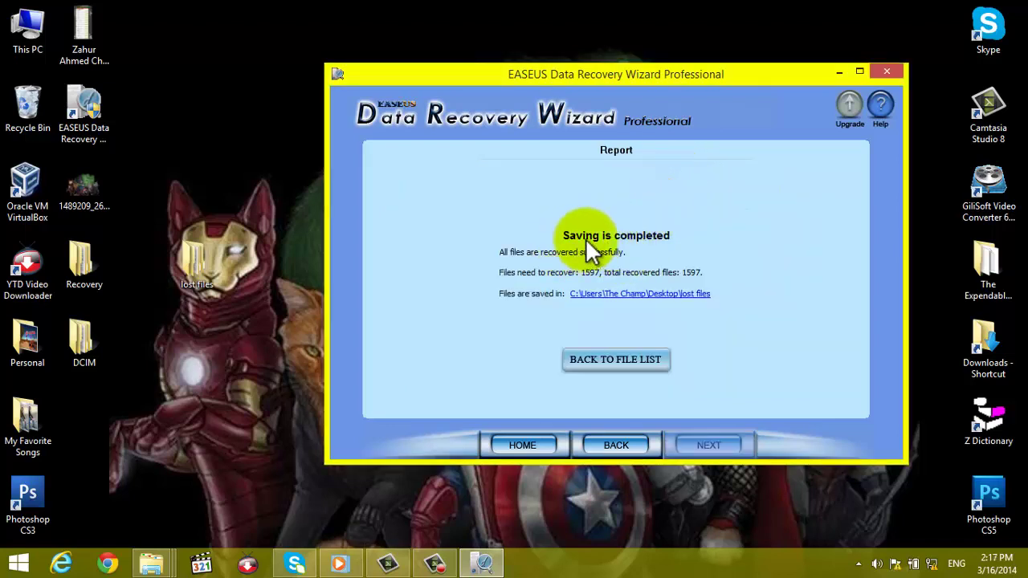
# Exit the recovery wizard, confirming the exit, and refresh the desktop
pyautogui.click(882, 70)
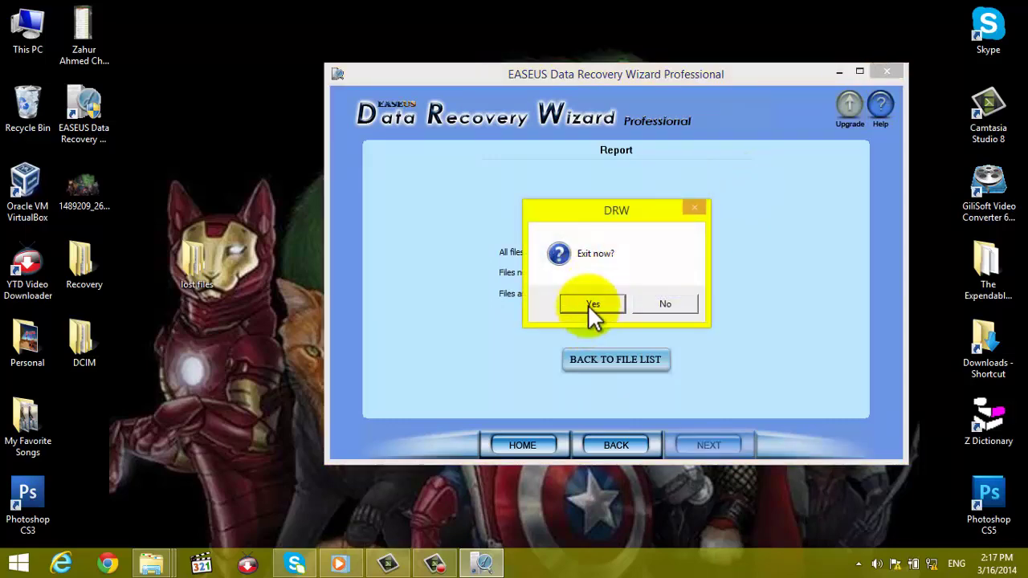
pyautogui.click(589, 303)
pyautogui.rightClick(572, 245)
pyautogui.click(610, 291)
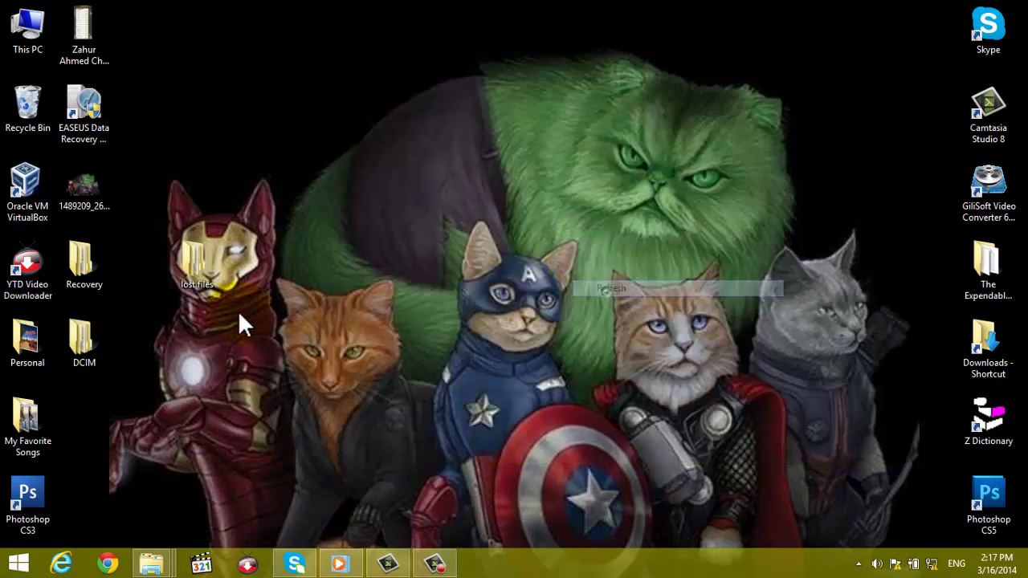
# Move the lost files folder higher on the desktop and open its 1 FAT16 subfolder with large thumbnails
pyautogui.moveTo(193, 267); pyautogui.dragTo(233, 110)
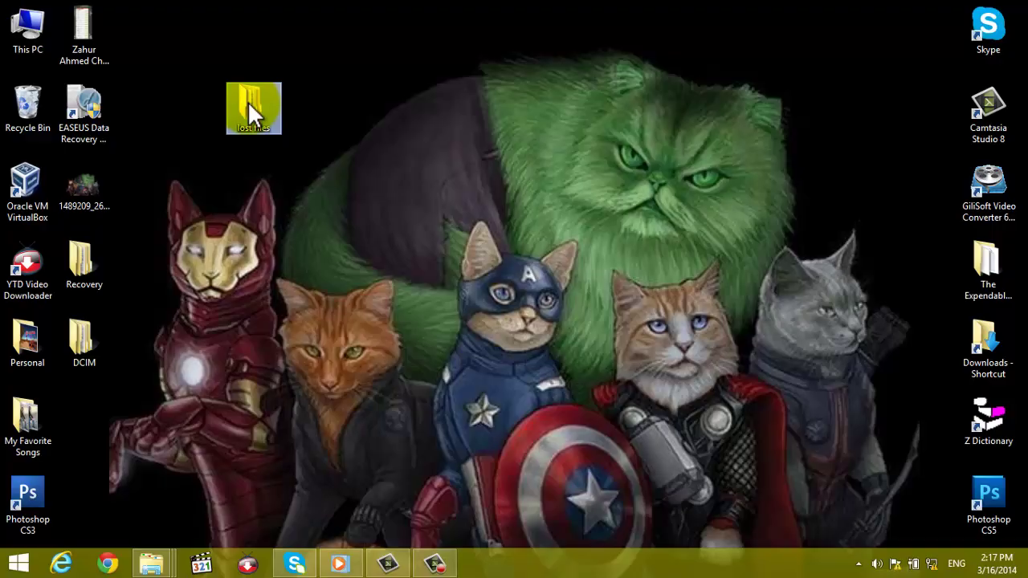
pyautogui.doubleClick(248, 101)
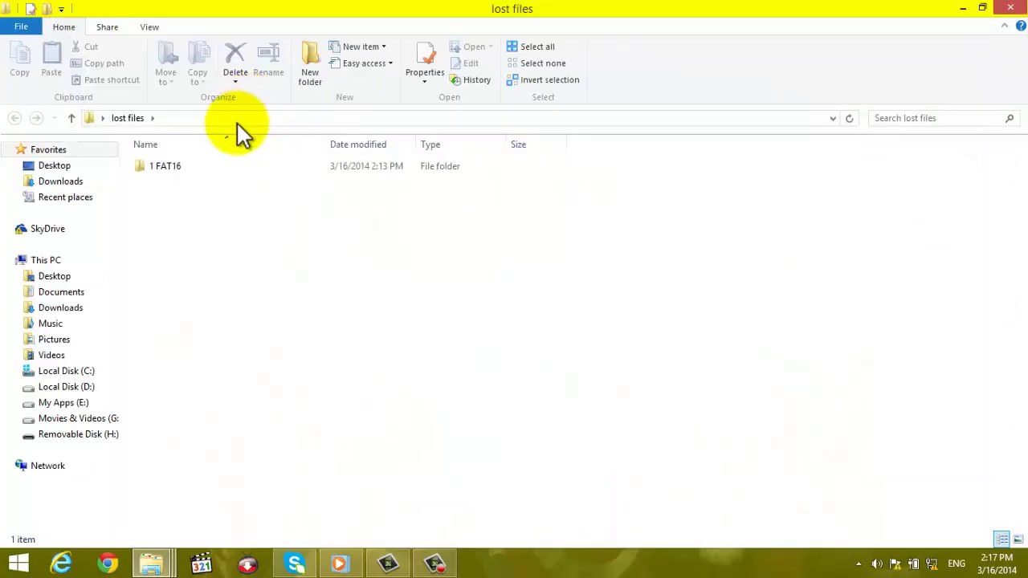
pyautogui.doubleClick(181, 166)
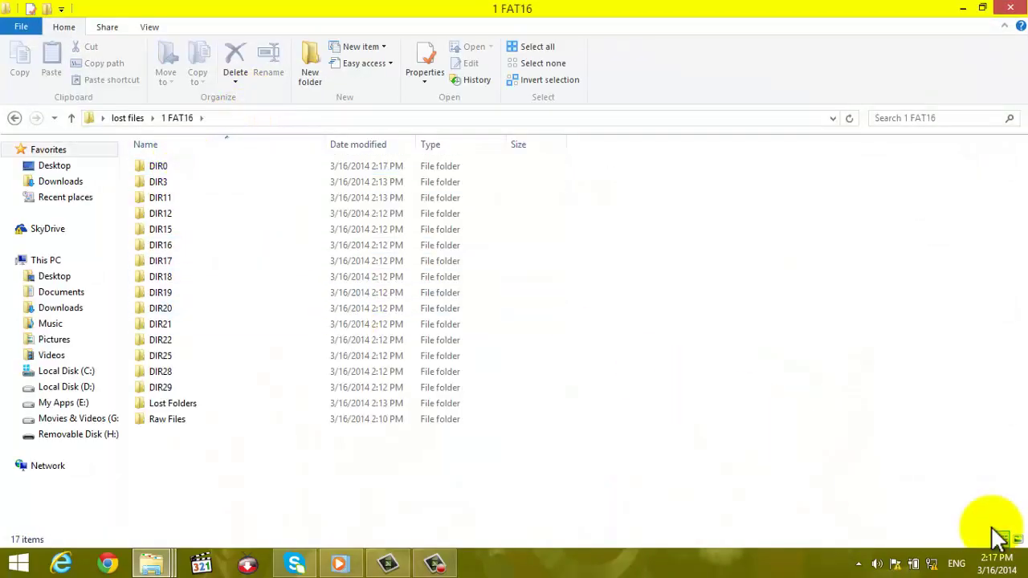
pyautogui.click(1018, 539)
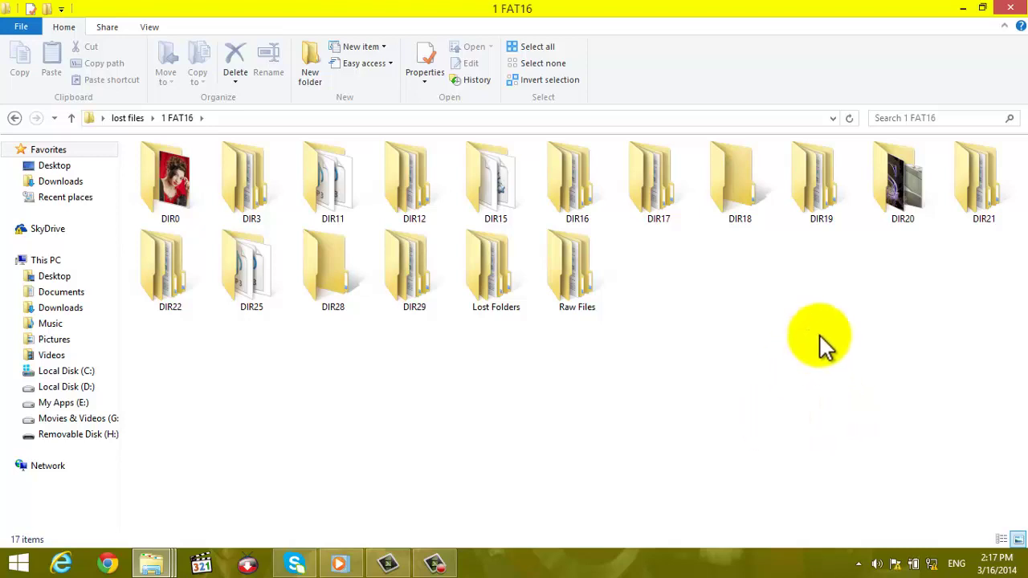
# Search the 1 FAT16 folder for "exe" and return to the folder's contents
pyautogui.click(941, 119)
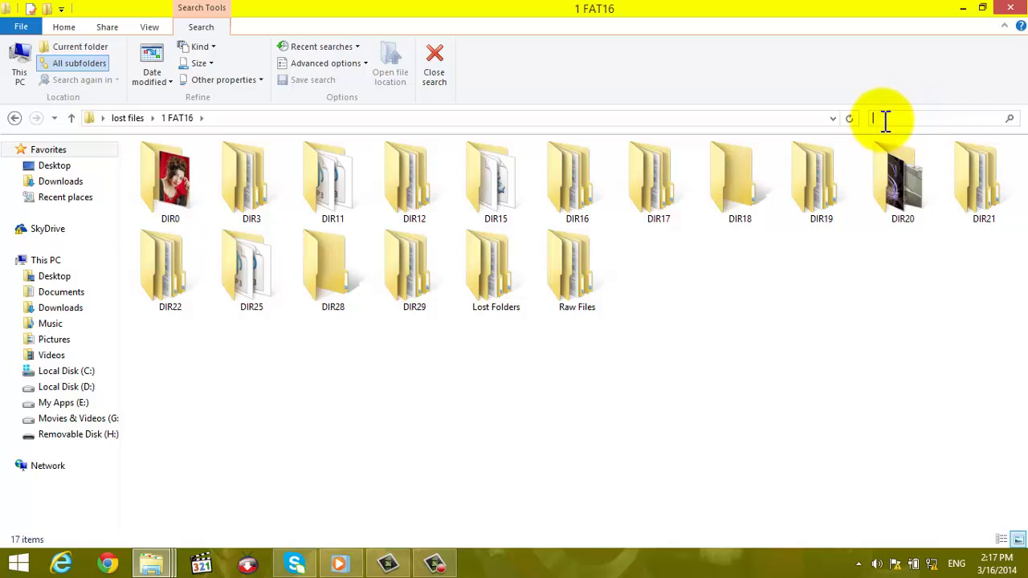
pyautogui.write('exe')
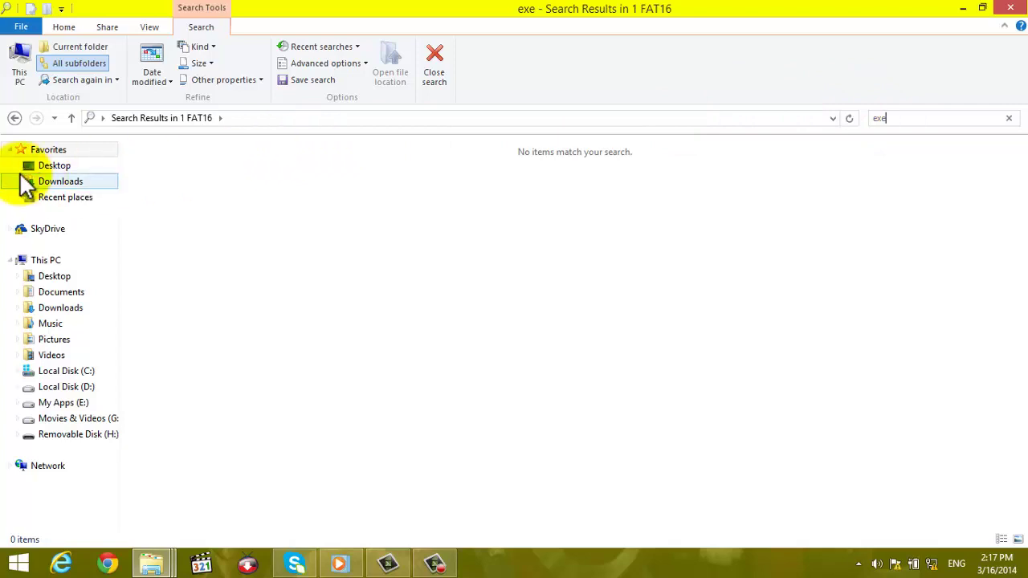
pyautogui.click(13, 121)
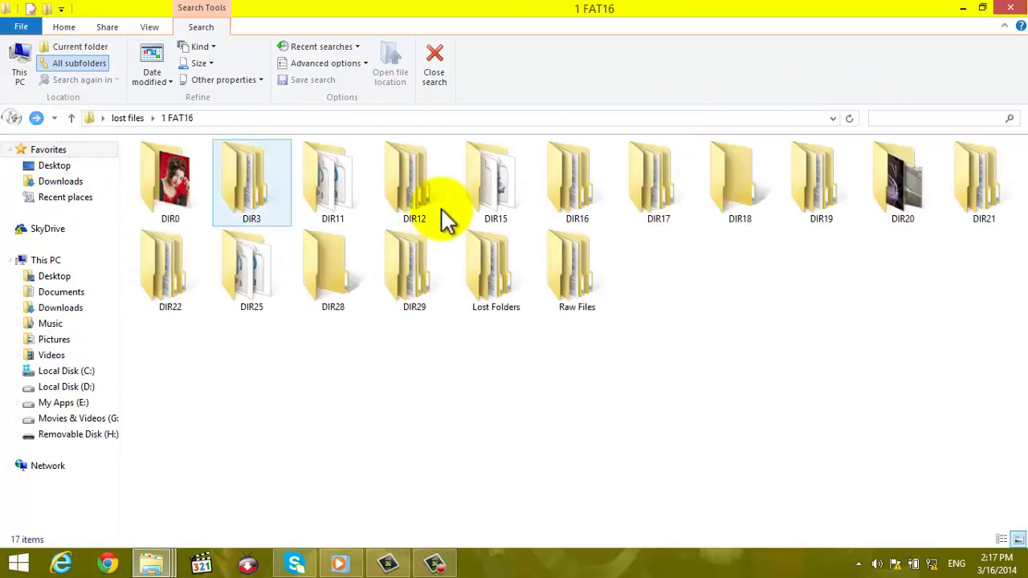
# Open the DIR20 folder to check its recovered pictures, close the window and refresh the desktop
pyautogui.click(900, 197)
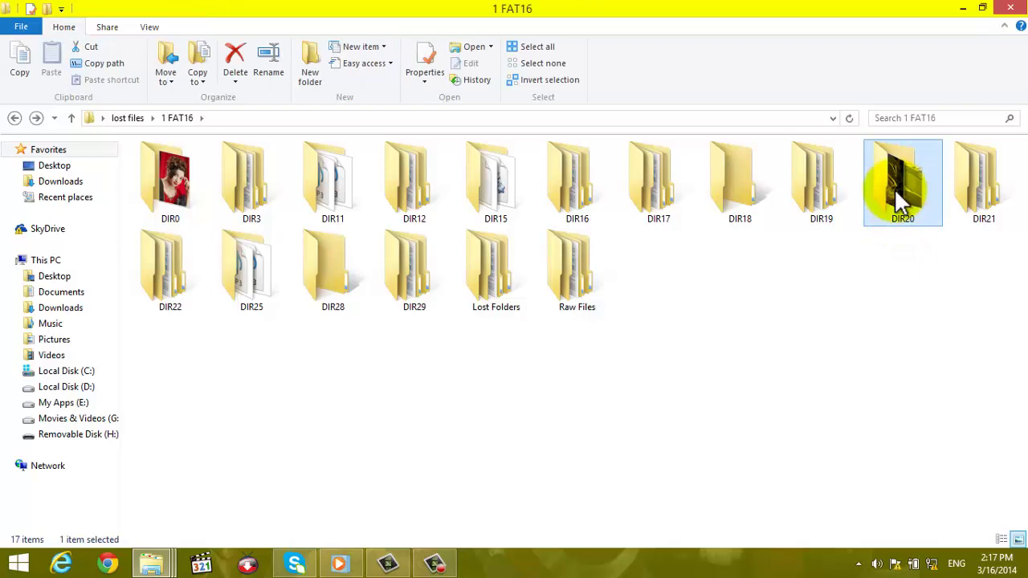
pyautogui.doubleClick(898, 194)
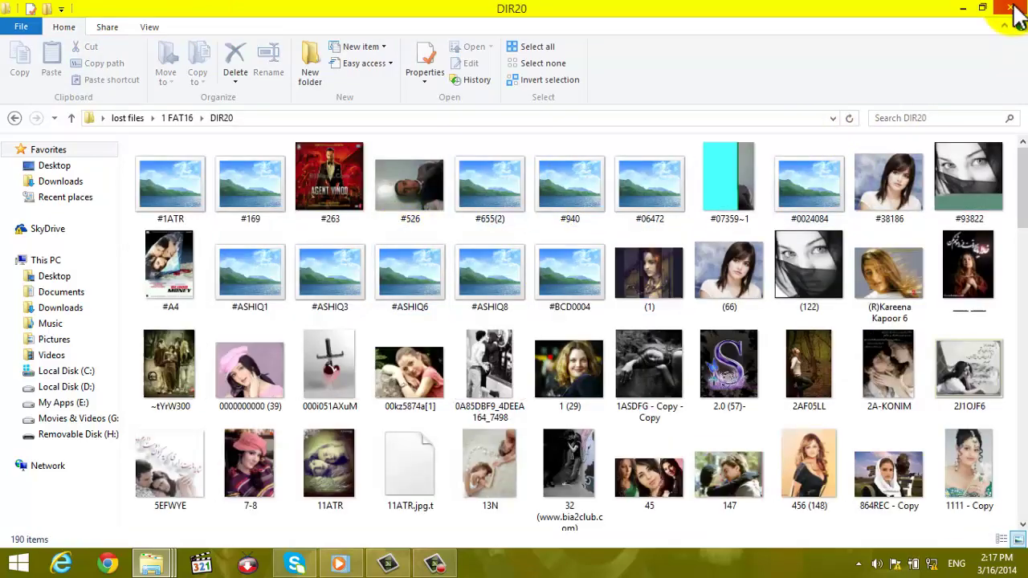
pyautogui.click(1014, 12)
pyautogui.rightClick(610, 289)
pyautogui.click(673, 332)
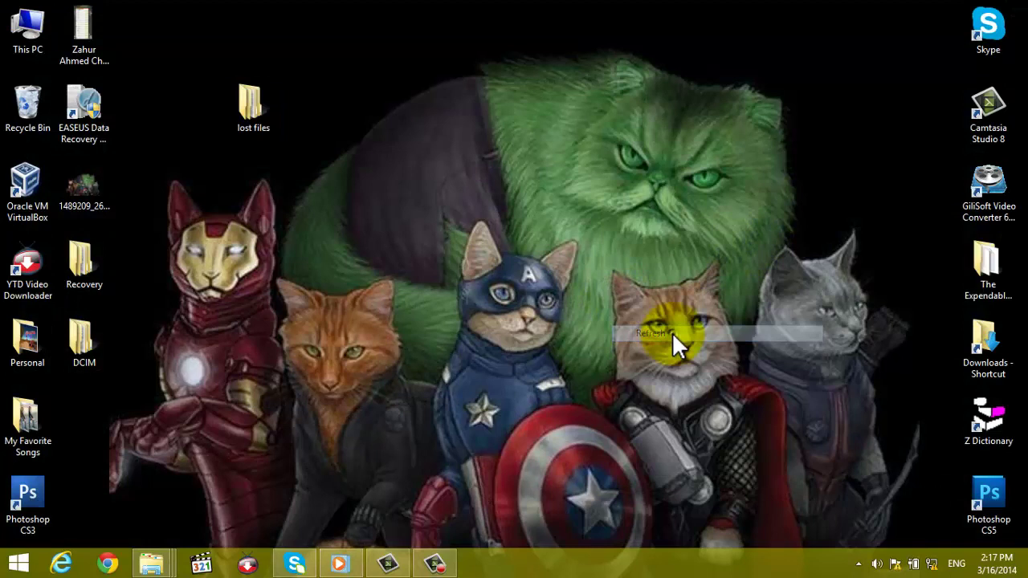